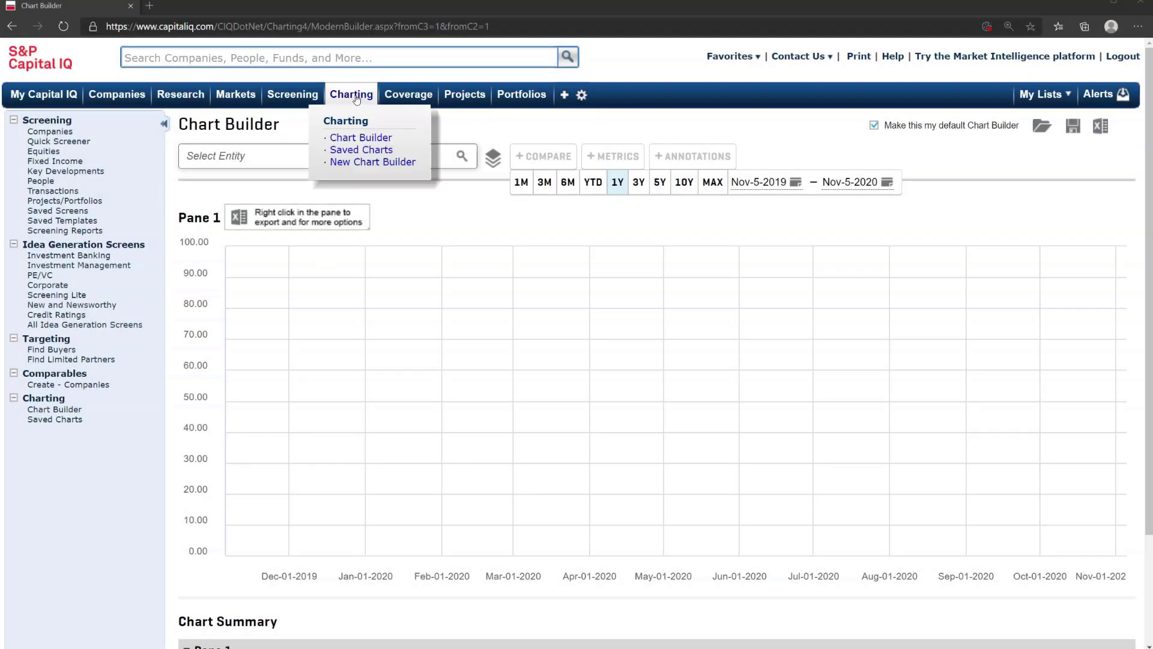
Step: Build a Chart Builder chart plotting the S&P 500 (^SPX) index value
click(354, 119)
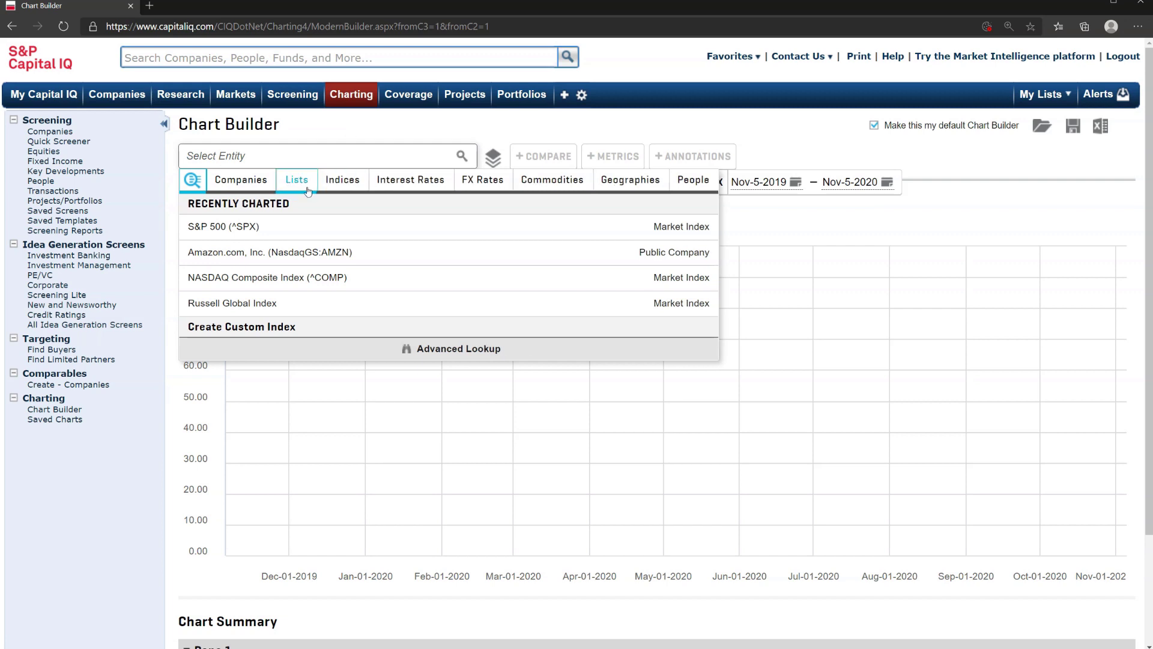
click(754, 222)
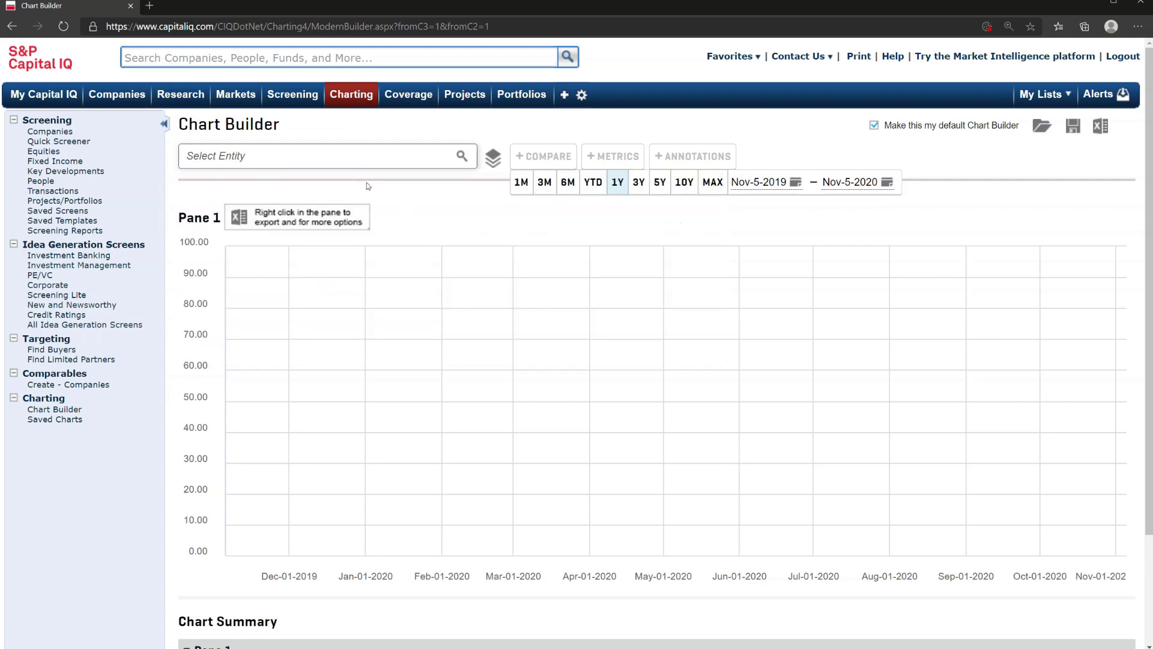
click(360, 157)
click(266, 232)
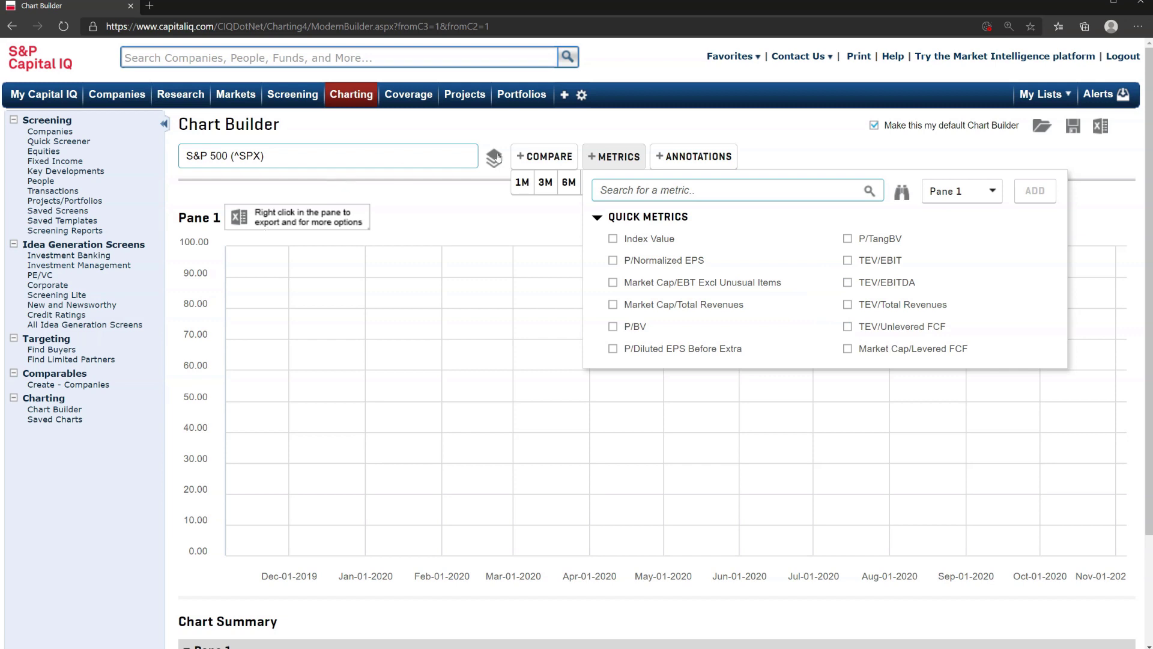
click(616, 238)
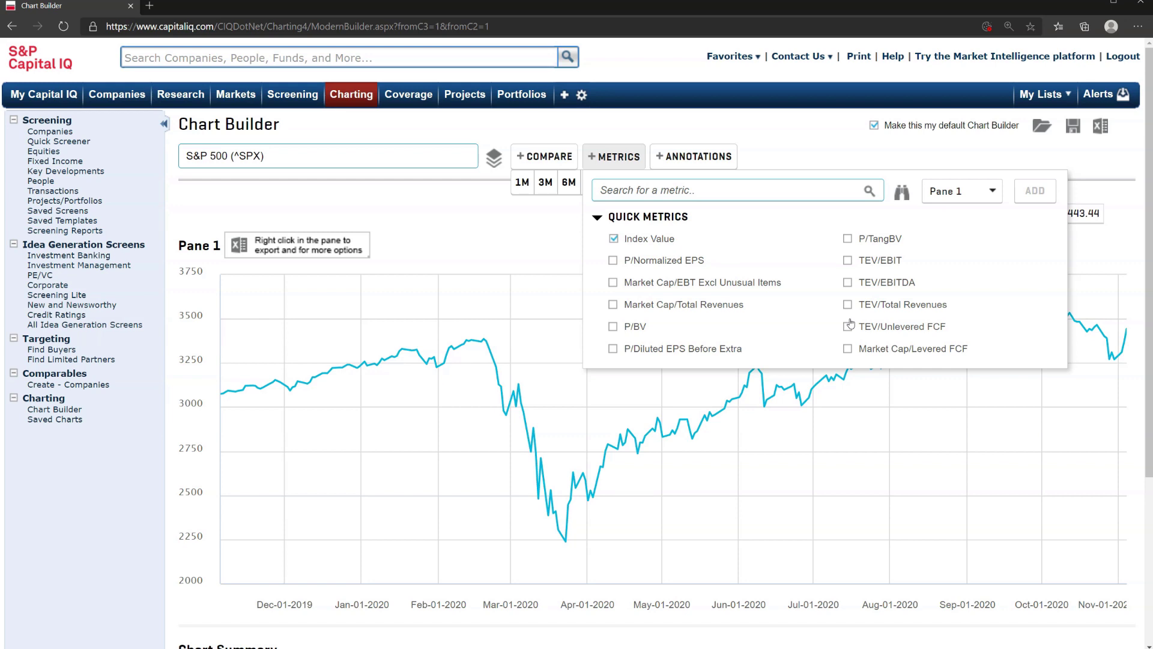
Step: Add the S&P 500 Daily P/Normalized EPS series alongside the index value
click(613, 260)
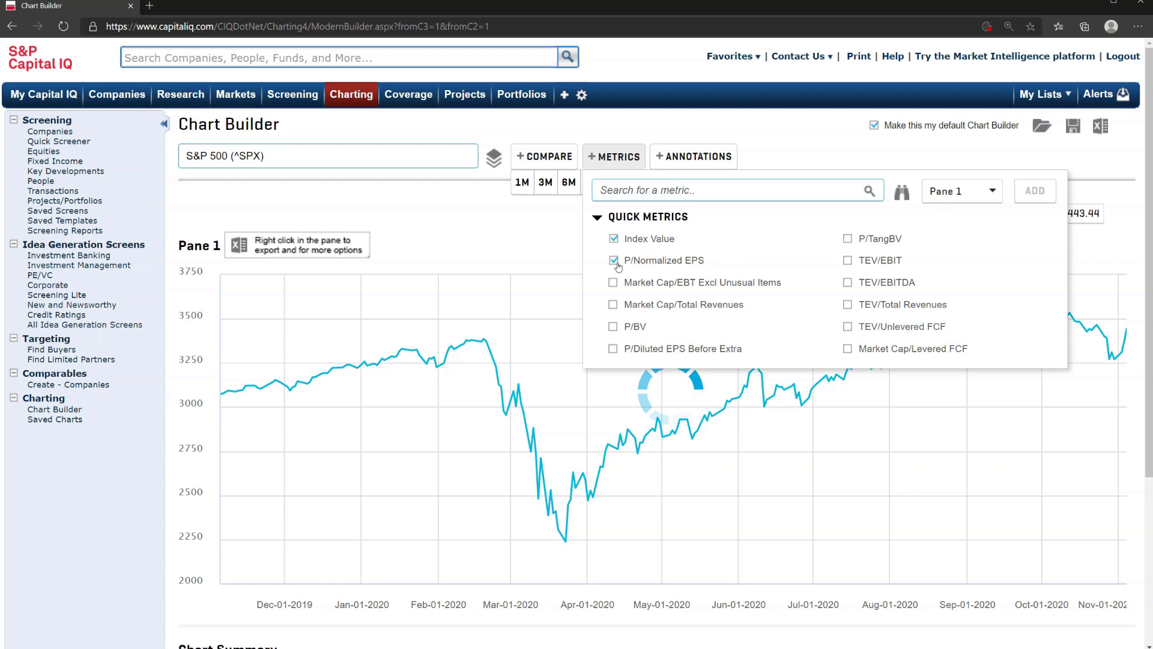
click(784, 162)
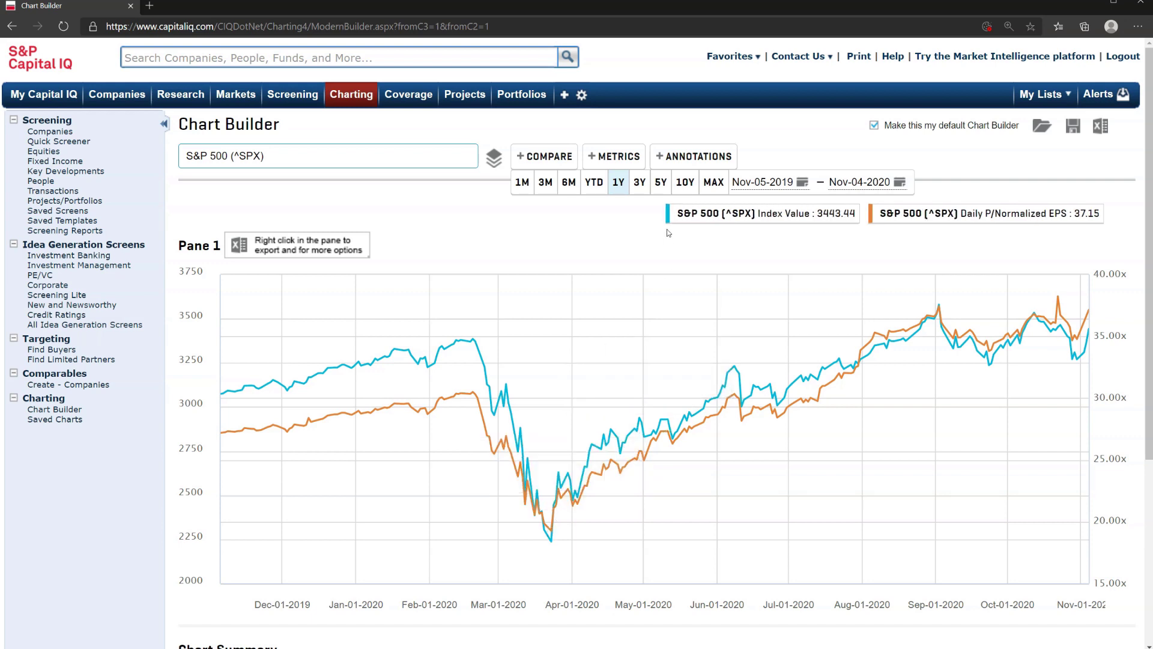
Step: Set the chart range to 5Y and remove the P/Normalized EPS metric
click(660, 183)
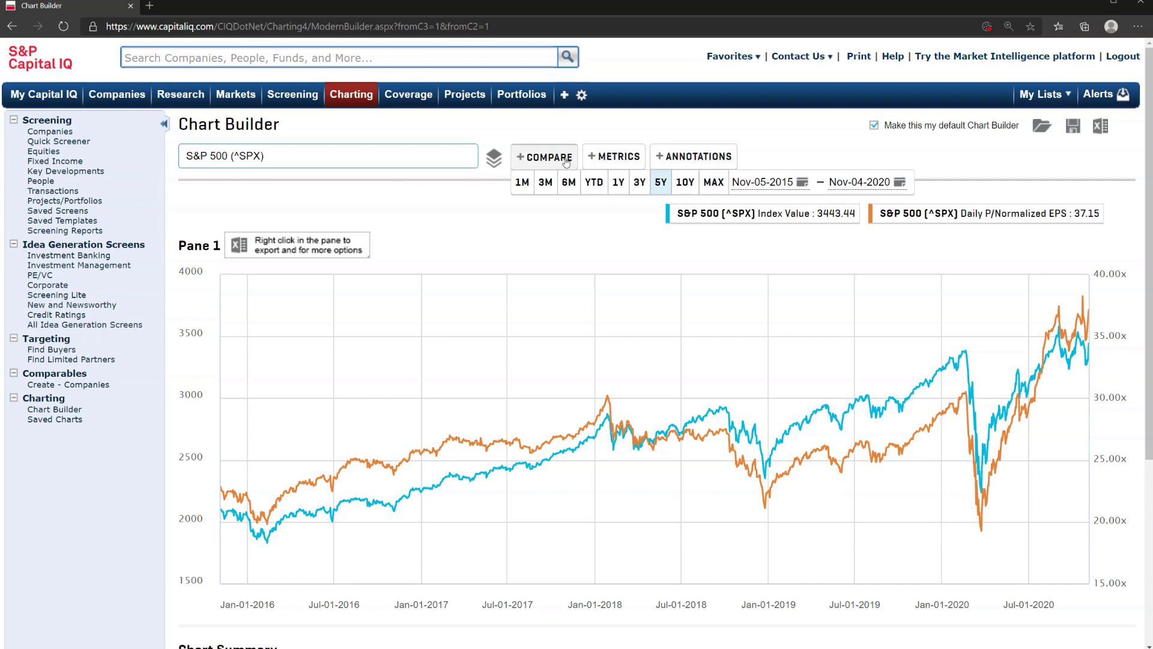
click(610, 157)
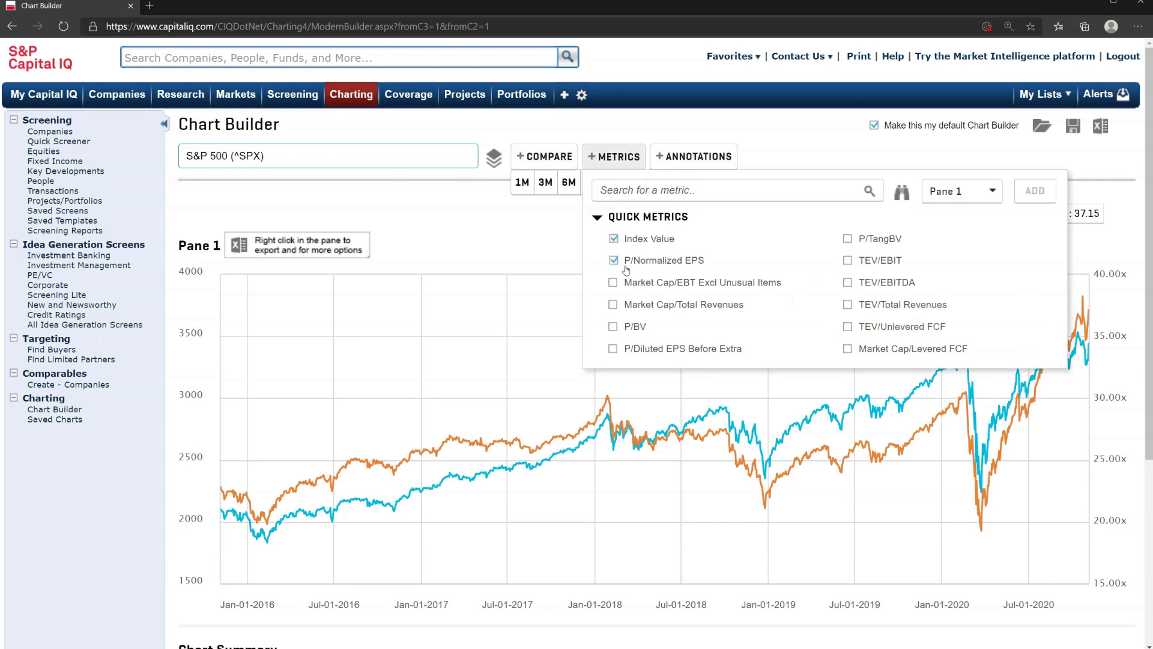
click(614, 261)
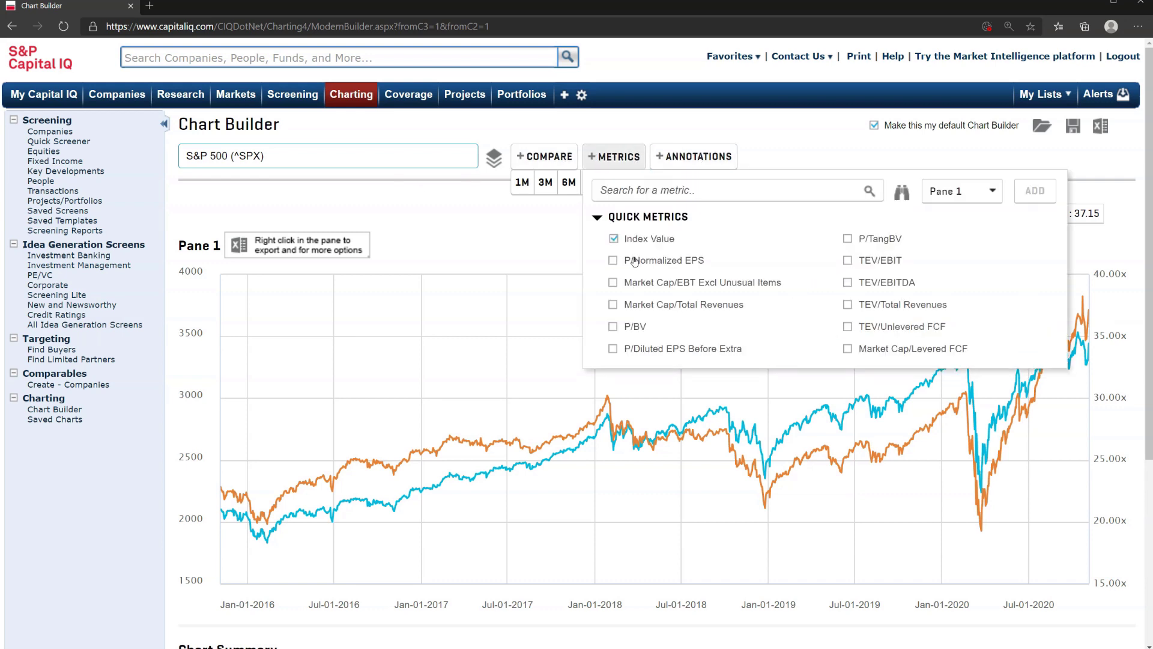
Step: Add Amazon.com, Inc. (NasdaqGS:AMZN) as a comparison line against the S&P 500
click(543, 158)
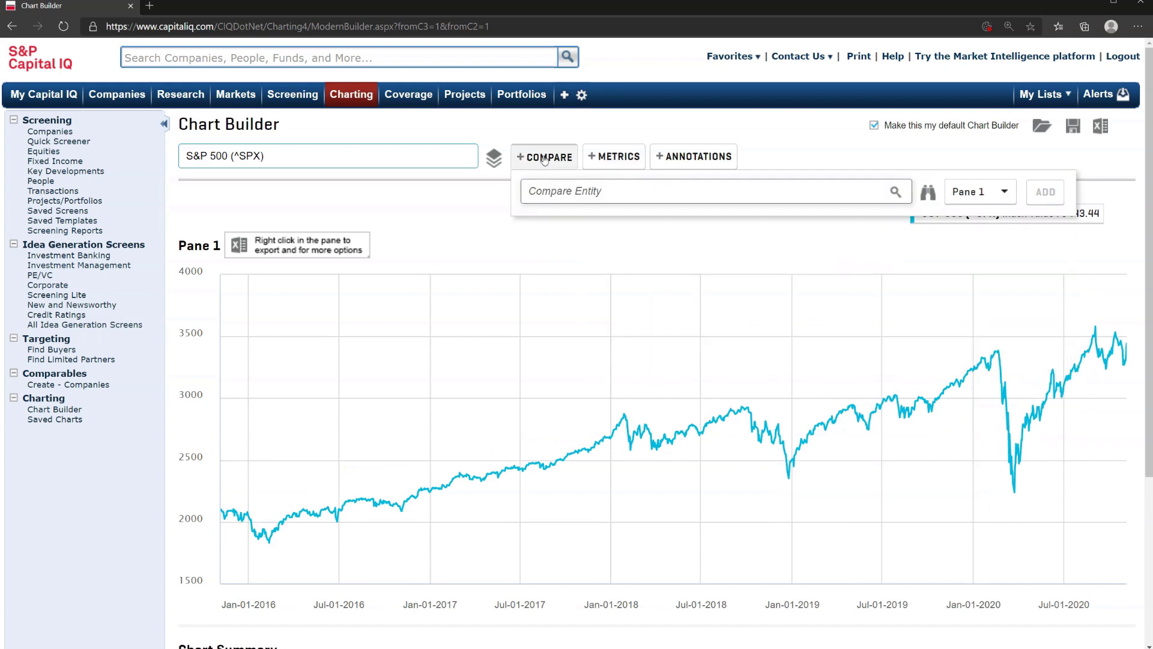
text(amazon)
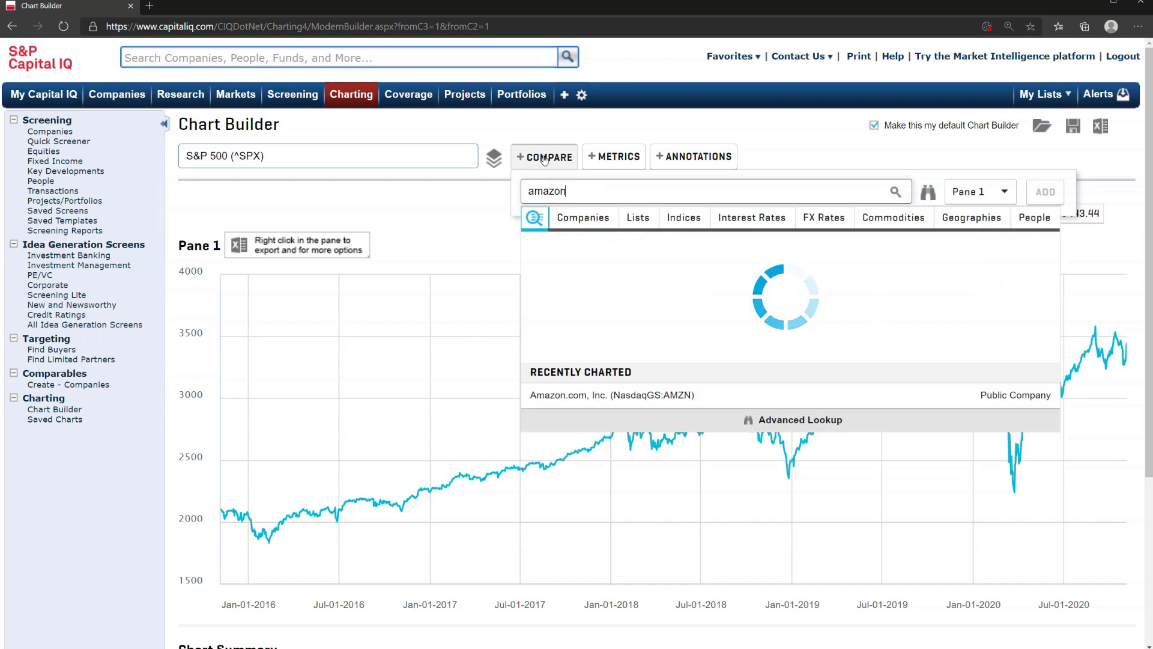
click(641, 250)
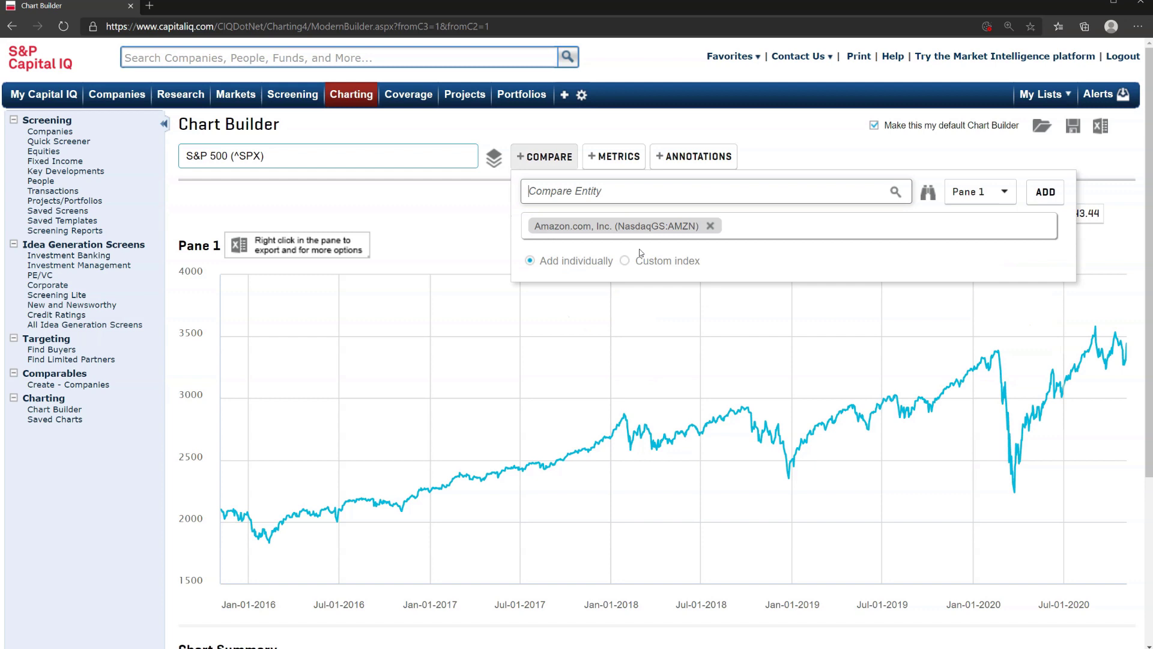
click(1045, 192)
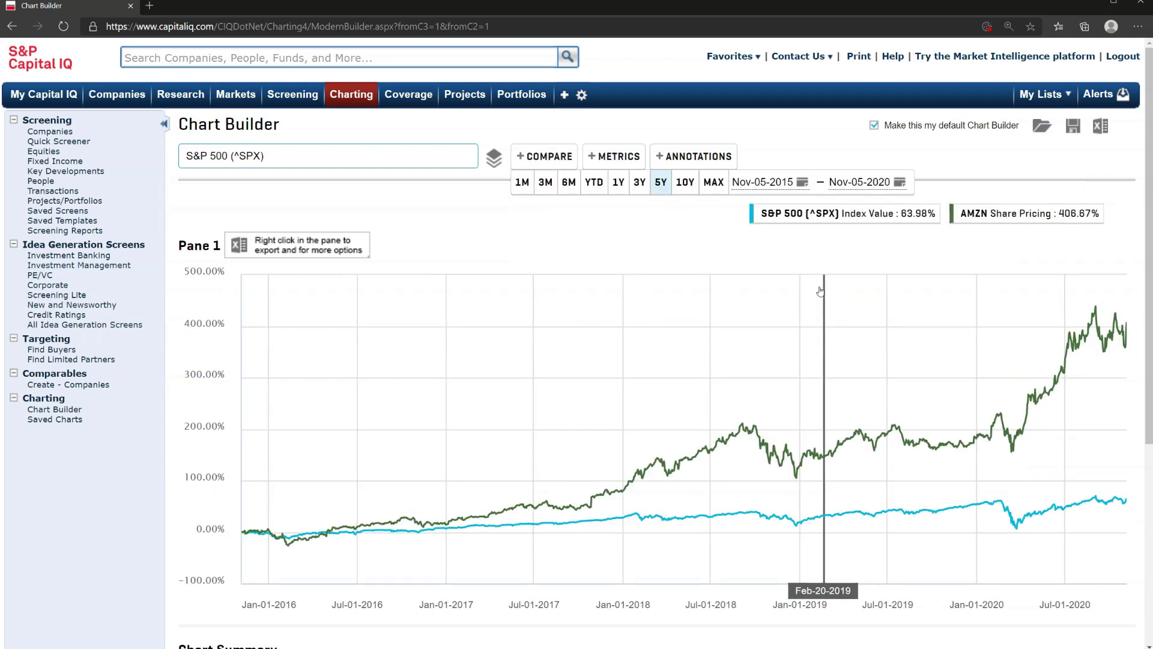
mouse_move(285, 553)
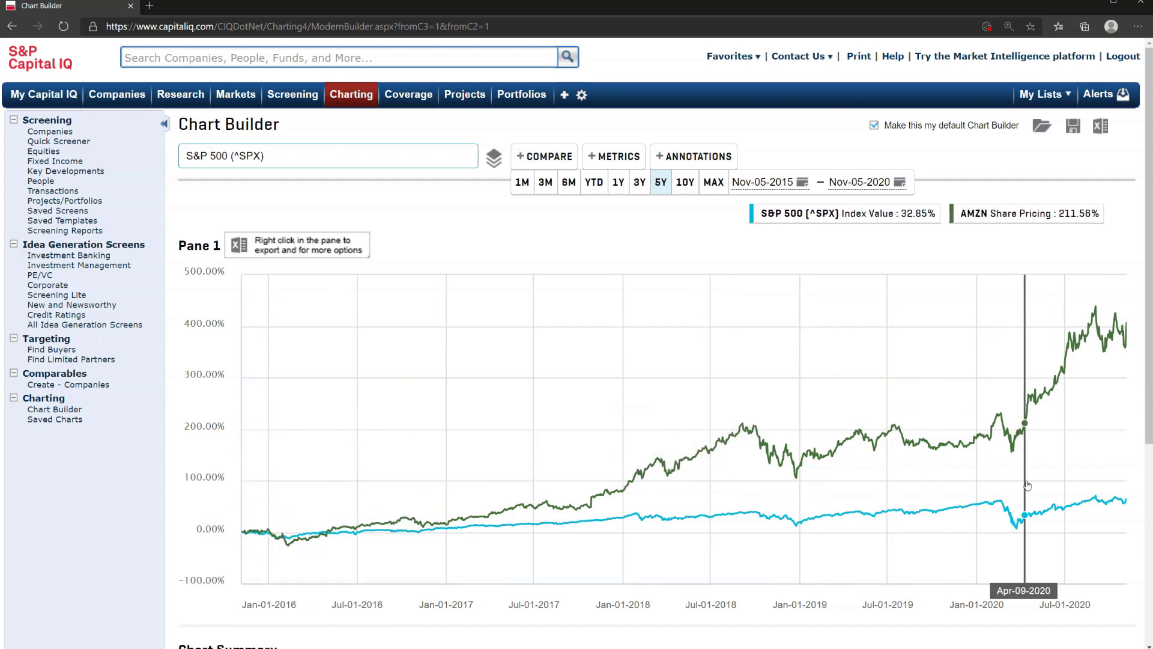
mouse_move(327, 537)
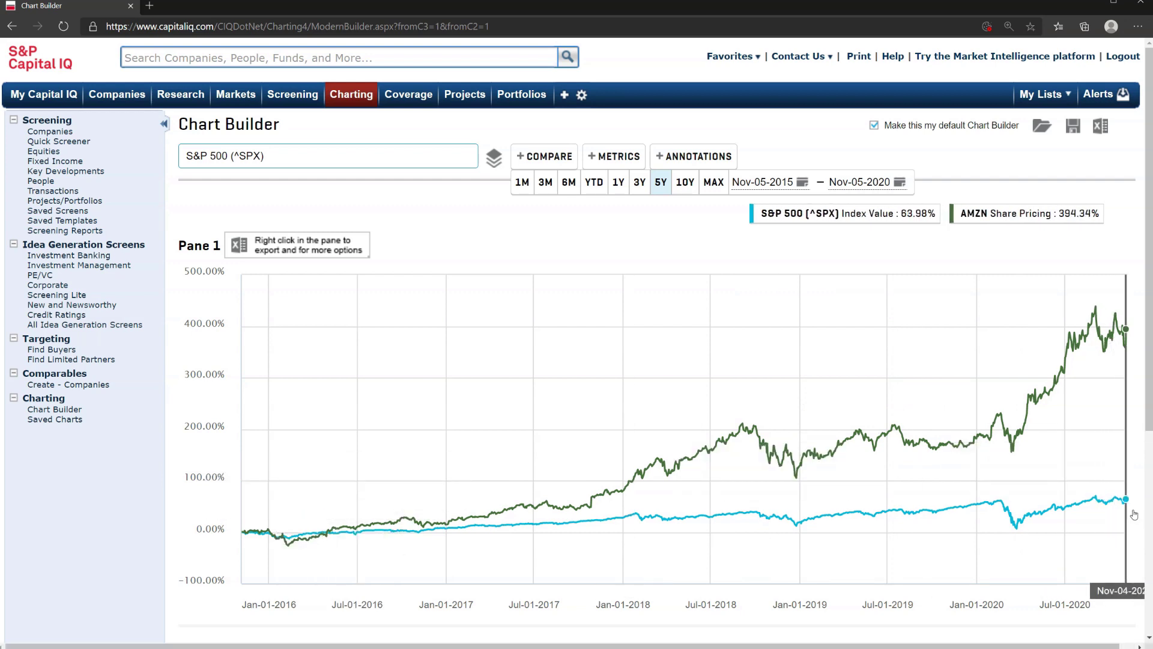
mouse_move(1125, 502)
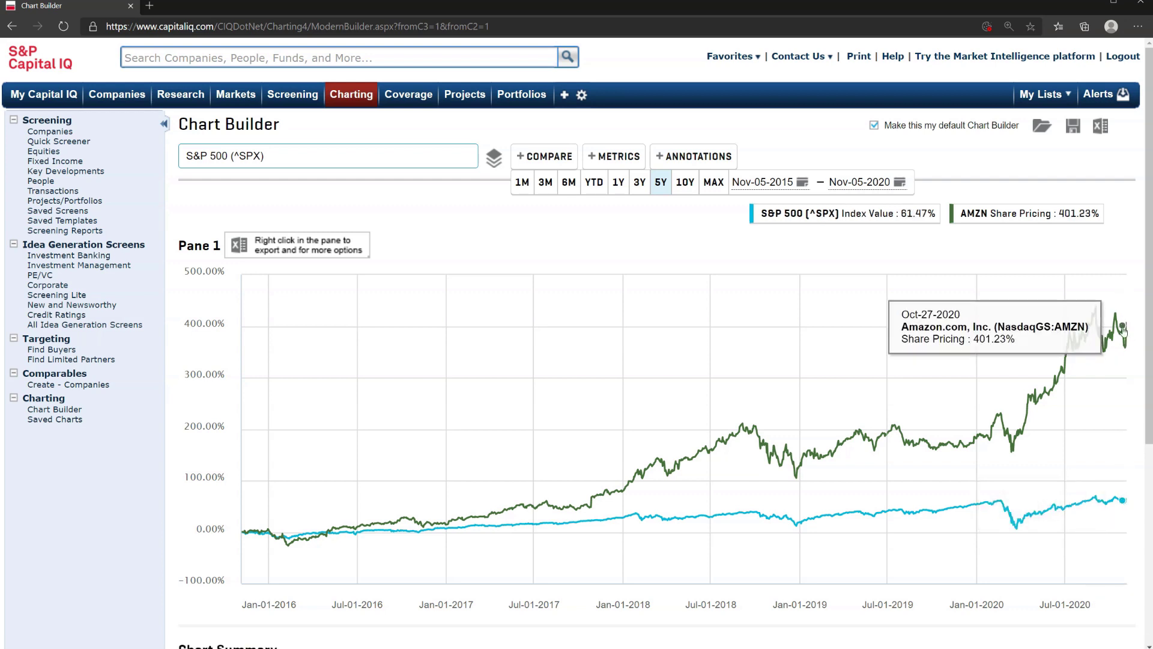
mouse_move(1127, 332)
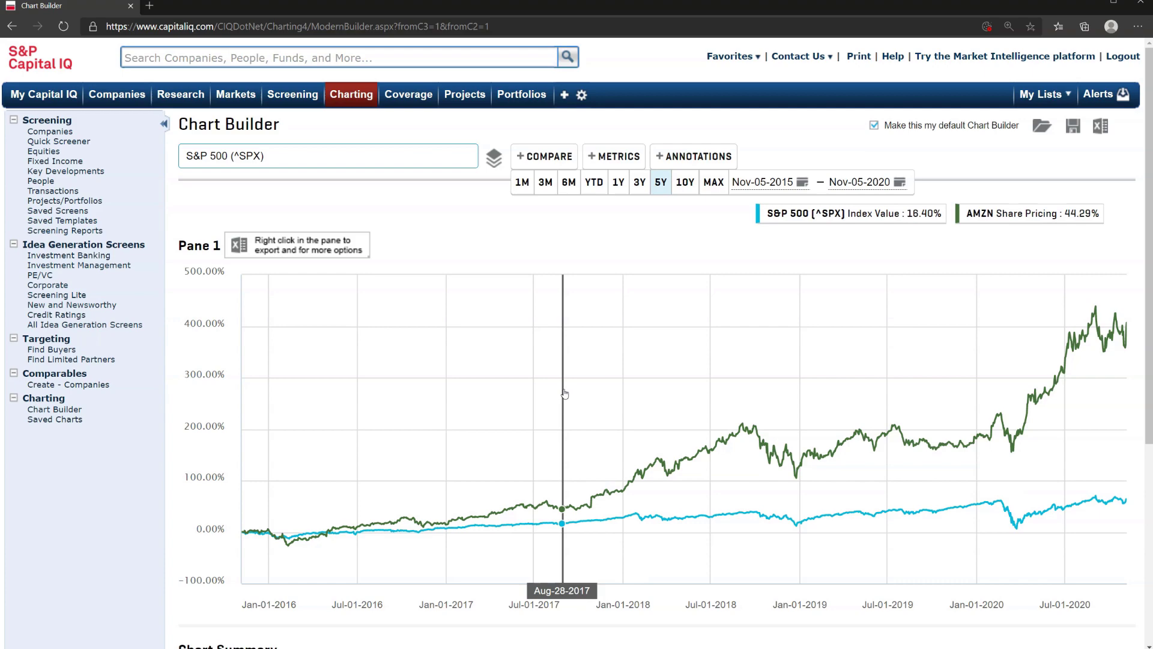
Step: Show the AMZN vs S&P 500 comparison over 1Y and export it to Excel
click(558, 164)
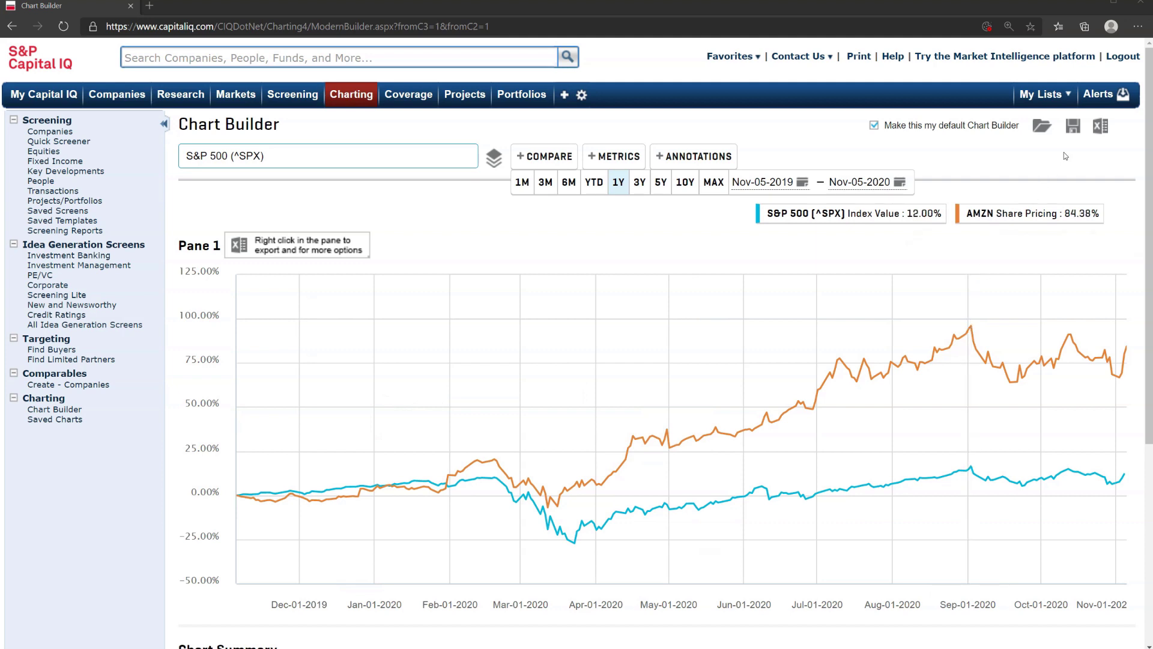
click(1101, 126)
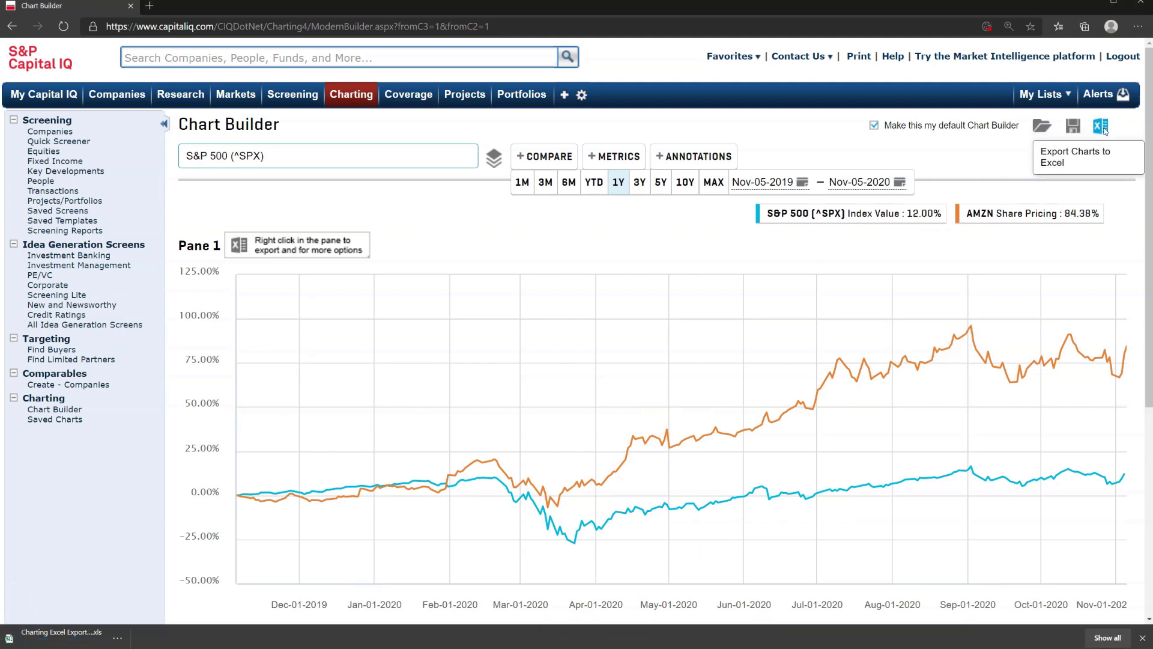
click(60, 635)
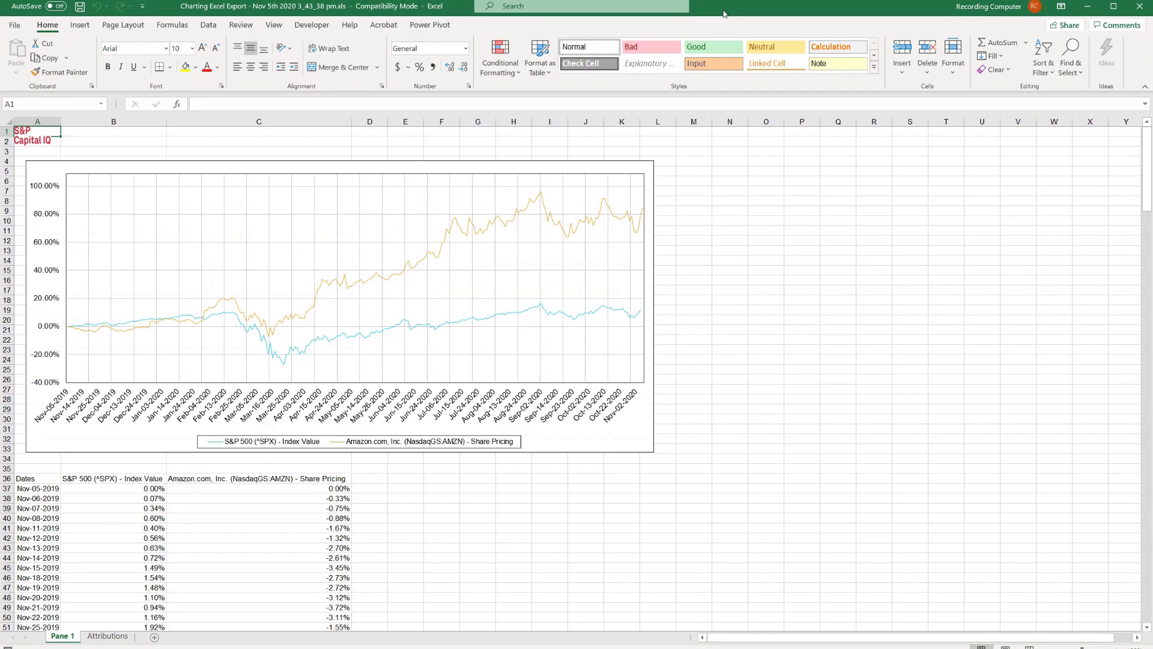
Step: Select the exported chart, then widen column A so the dates show
ctrl+scroll(396, 414, up, 1)
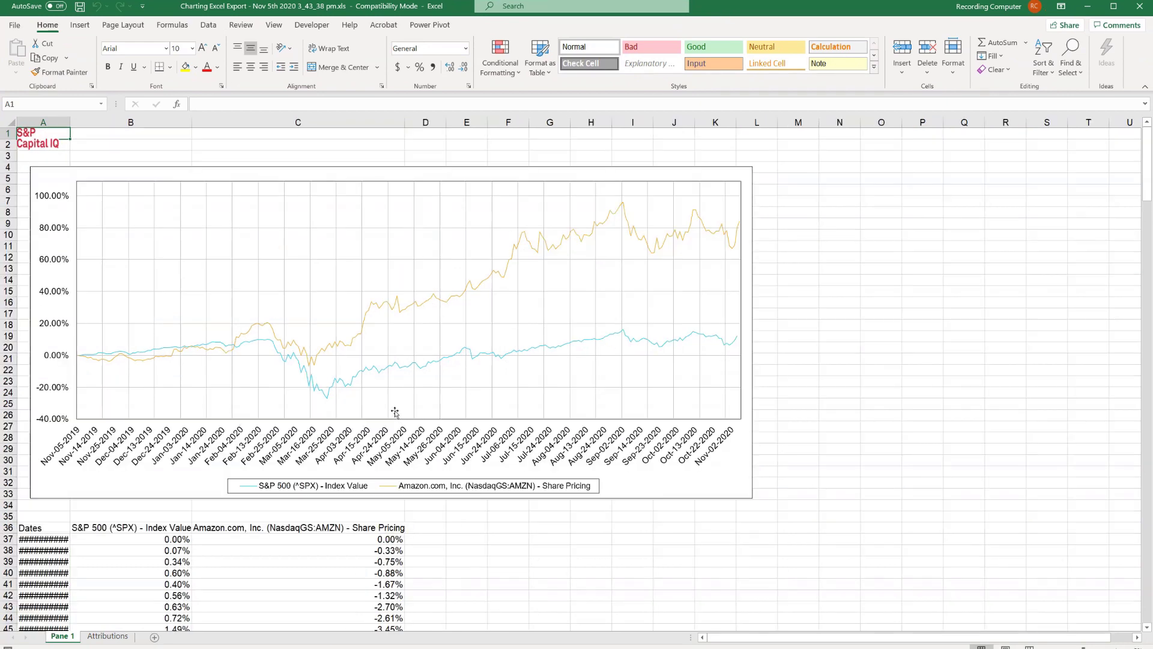
ctrl+scroll(395, 412, up, 1)
click(394, 412)
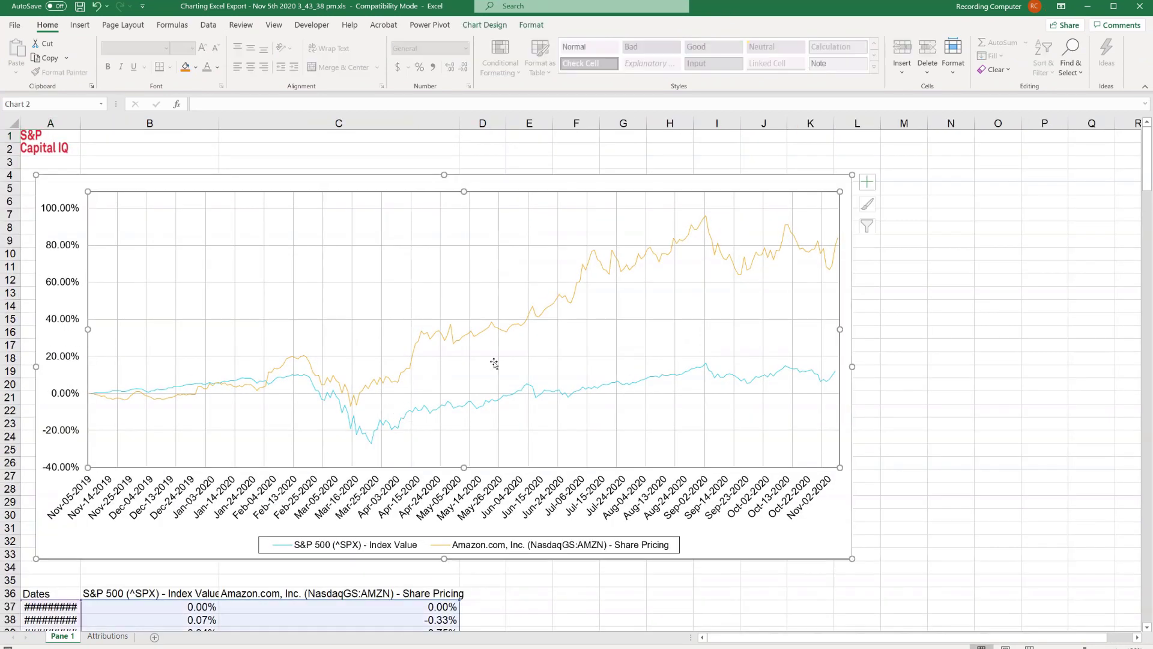
scroll(399, 470, down, 3)
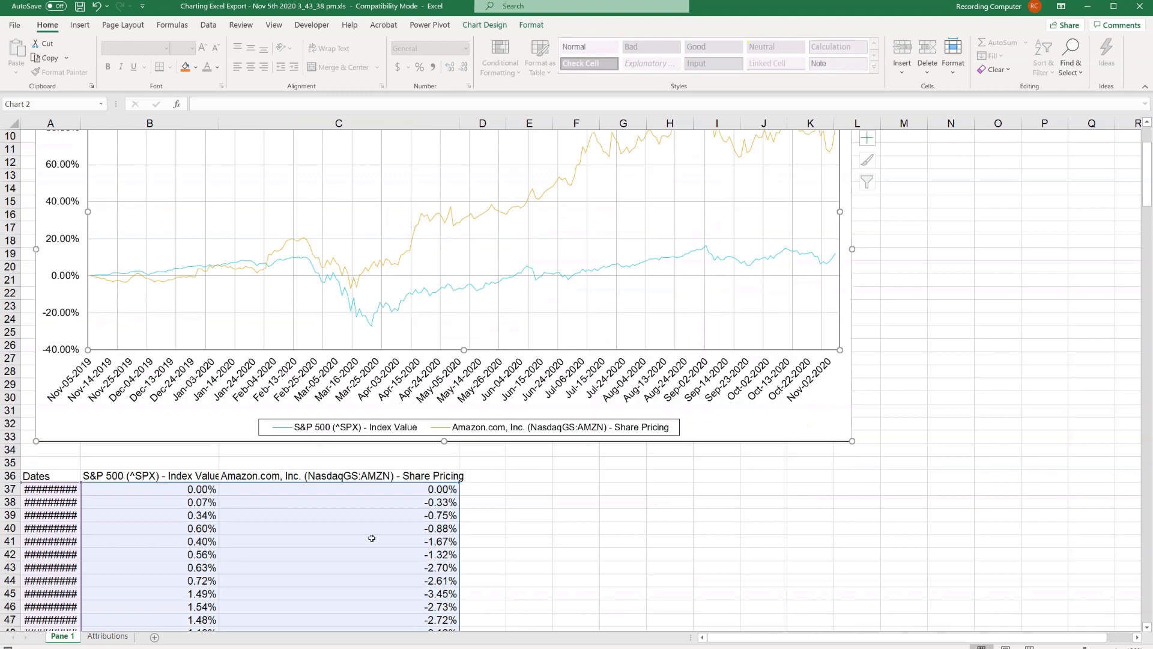
click(377, 538)
scroll(403, 535, down, 18)
scroll(406, 533, down, 10)
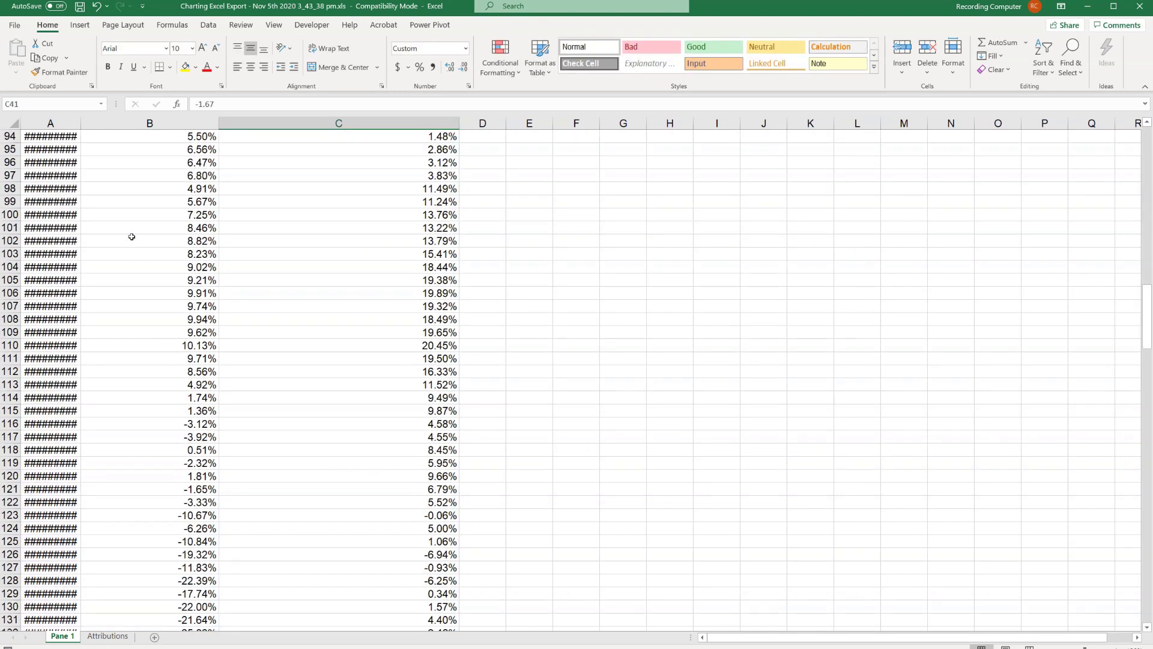
drag(78, 124, 98, 125)
click(91, 336)
Step: Inspect the chart's Amazon series and source data, then minimize Excel
scroll(353, 440, down, 11)
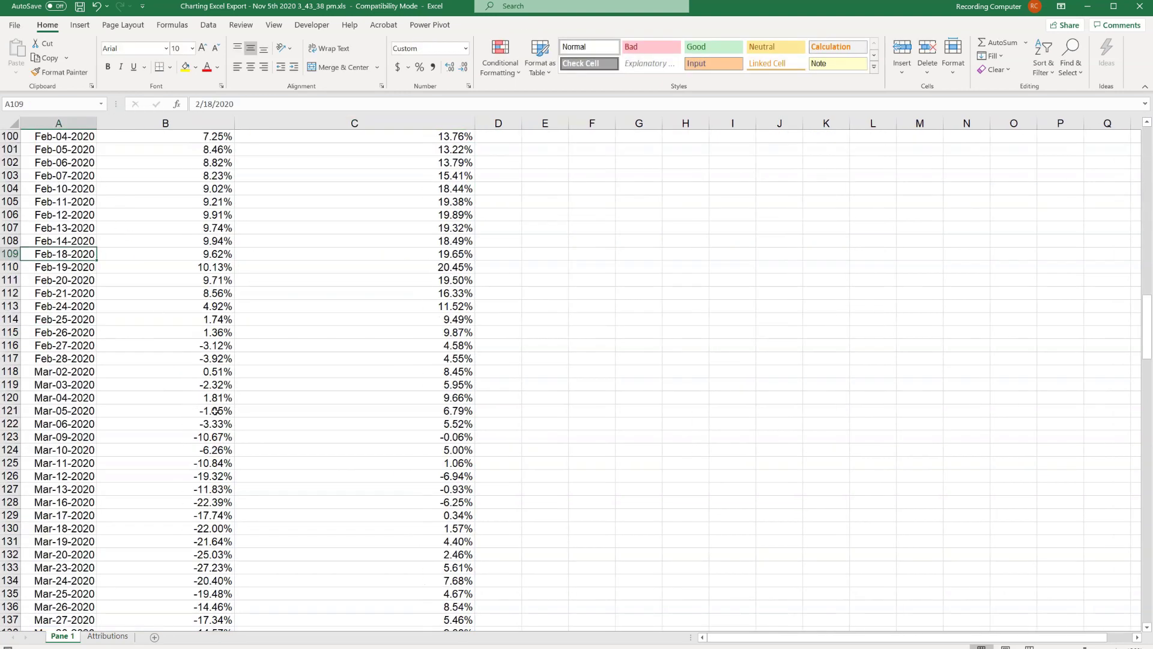
scroll(353, 439, down, 11)
scroll(363, 471, up, 20)
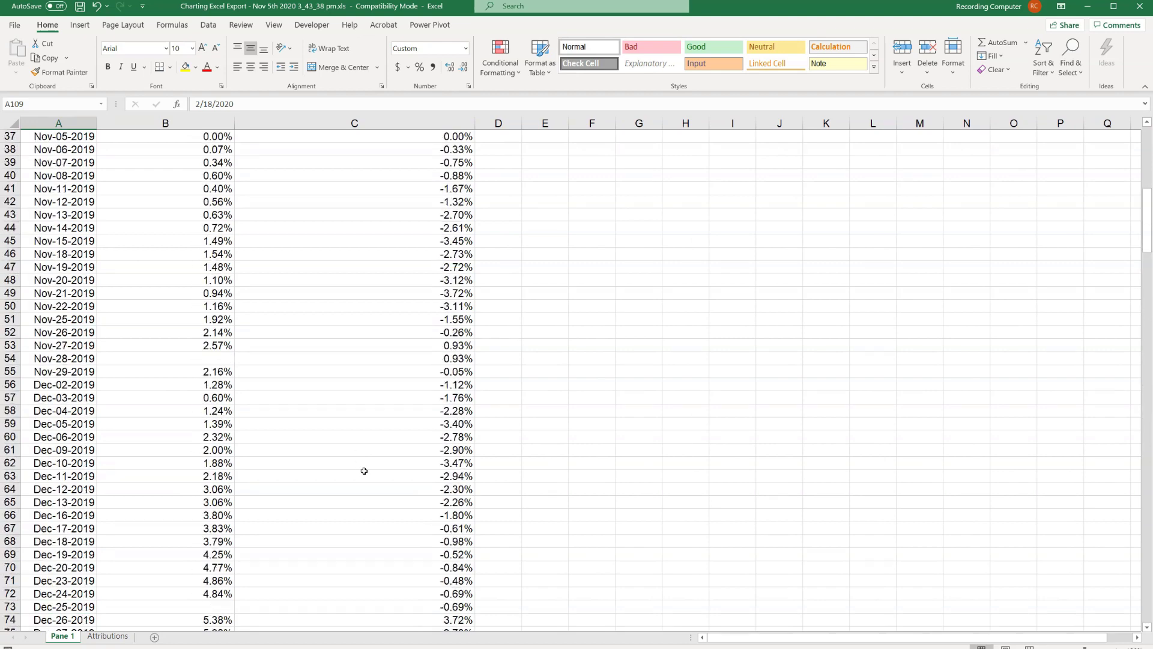
click(384, 387)
click(512, 324)
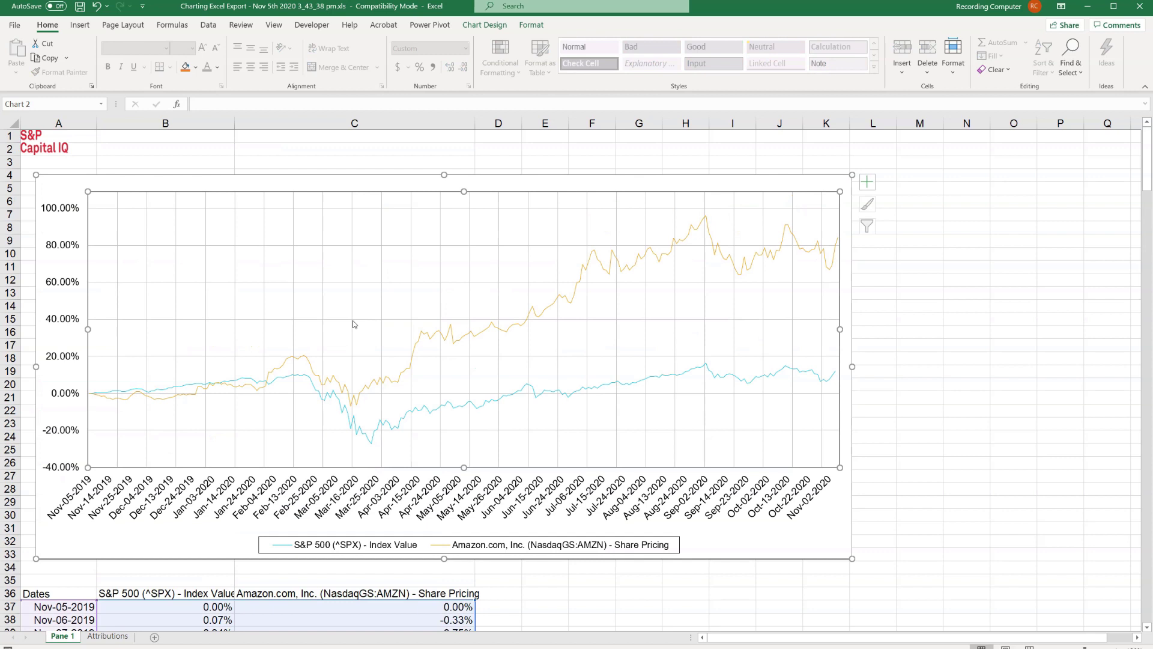
click(370, 165)
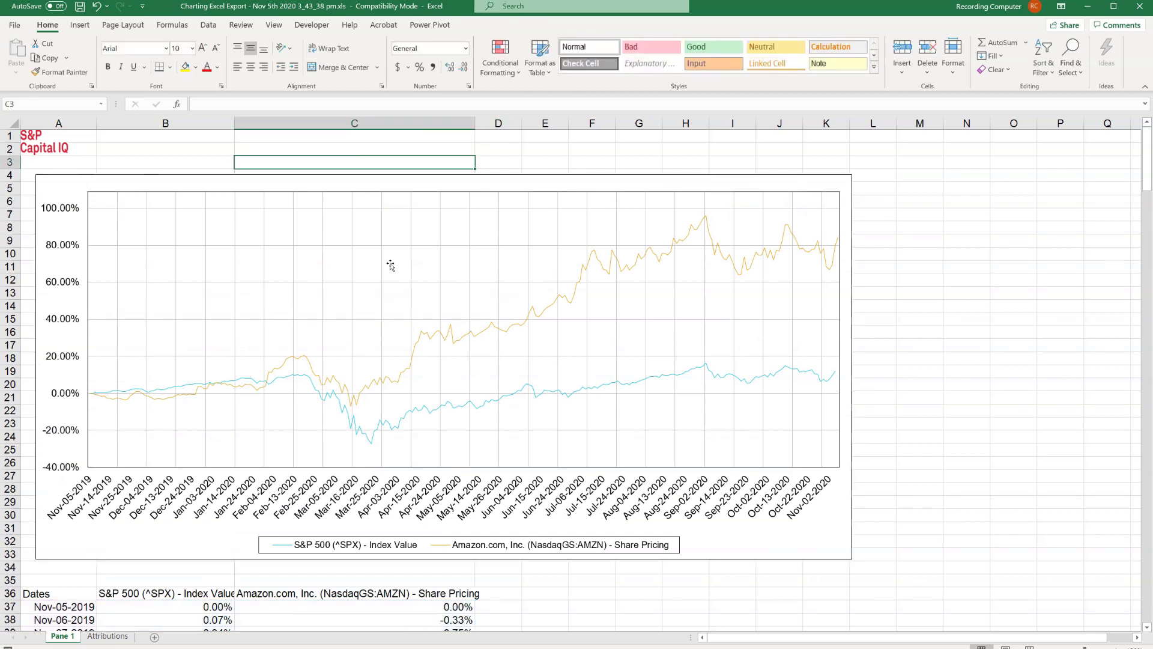
click(365, 185)
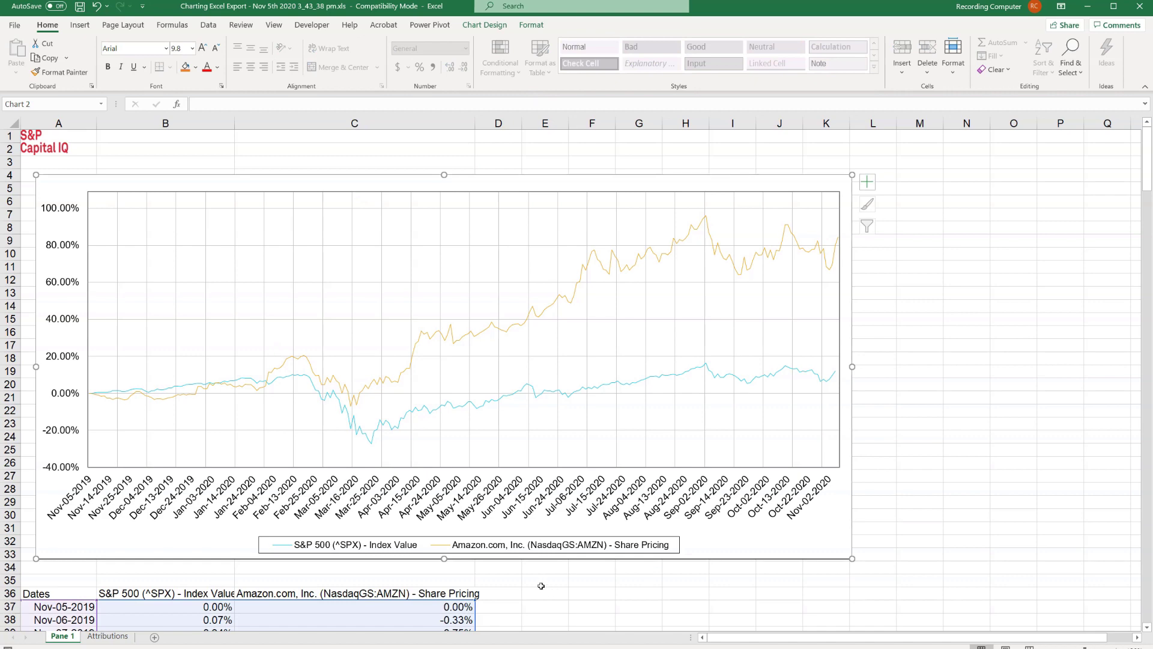
scroll(532, 582, down, 1)
click(500, 568)
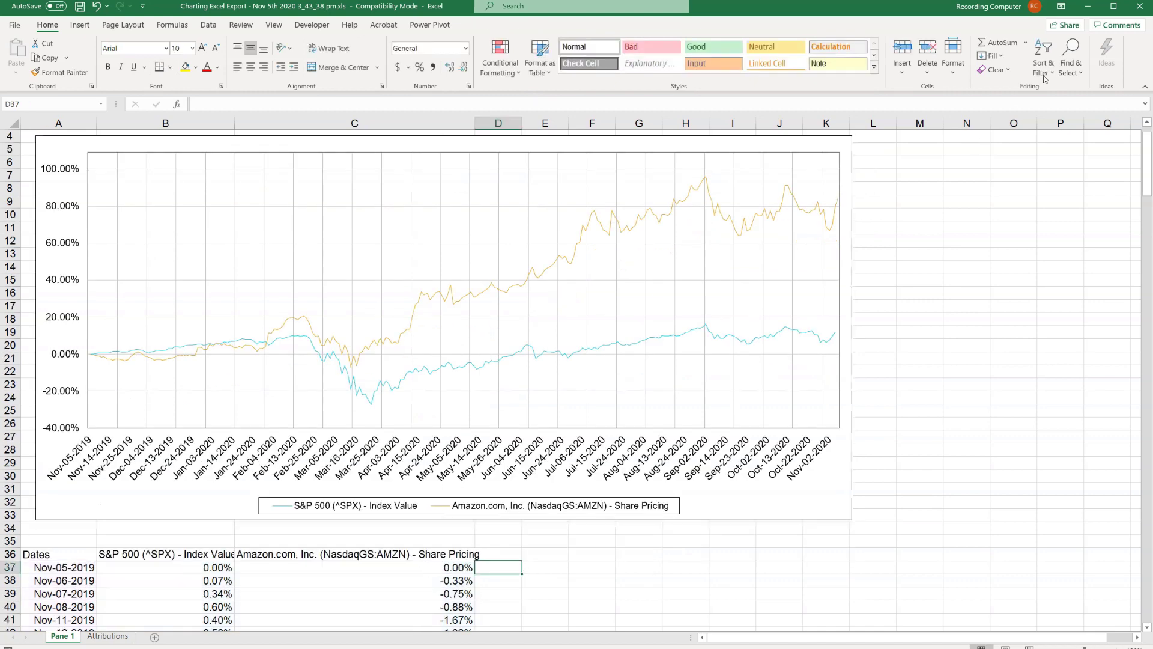
click(1087, 7)
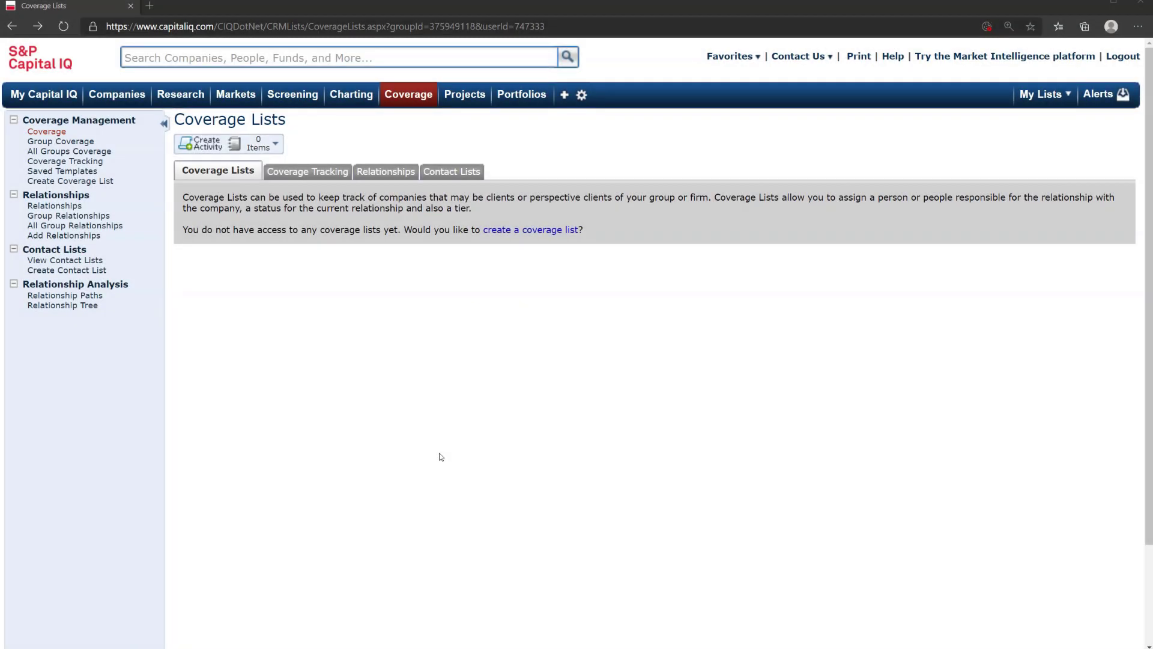
Step: Go to the Coverage Lists page from the Coverage menu
mouse_move(412, 104)
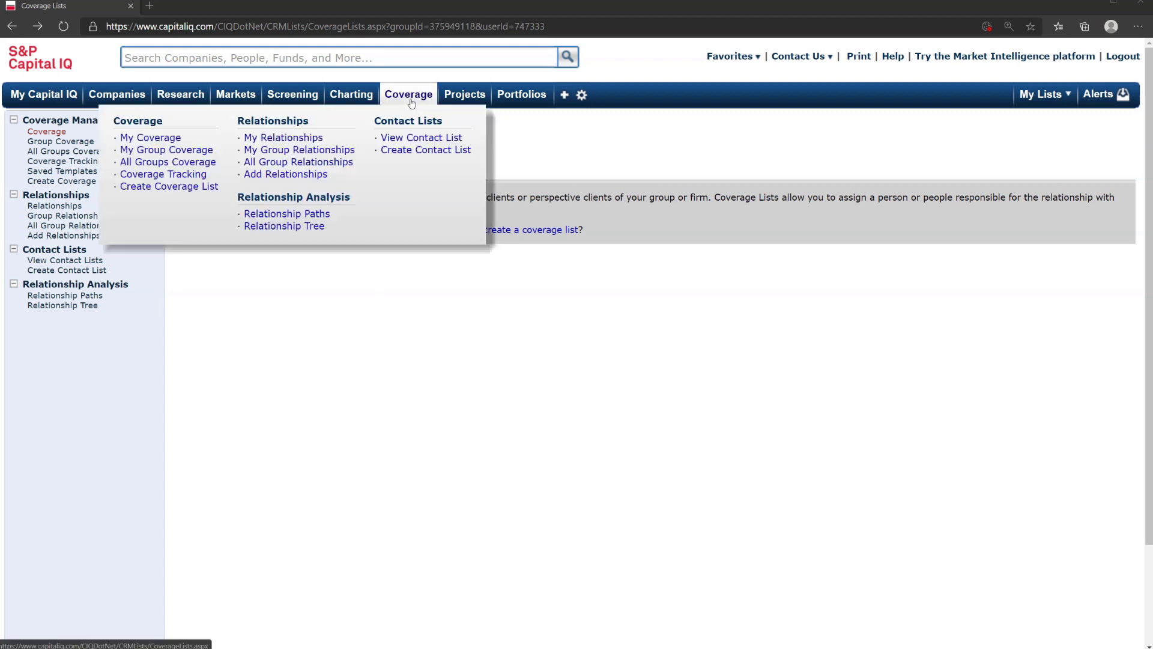
mouse_move(466, 95)
click(140, 121)
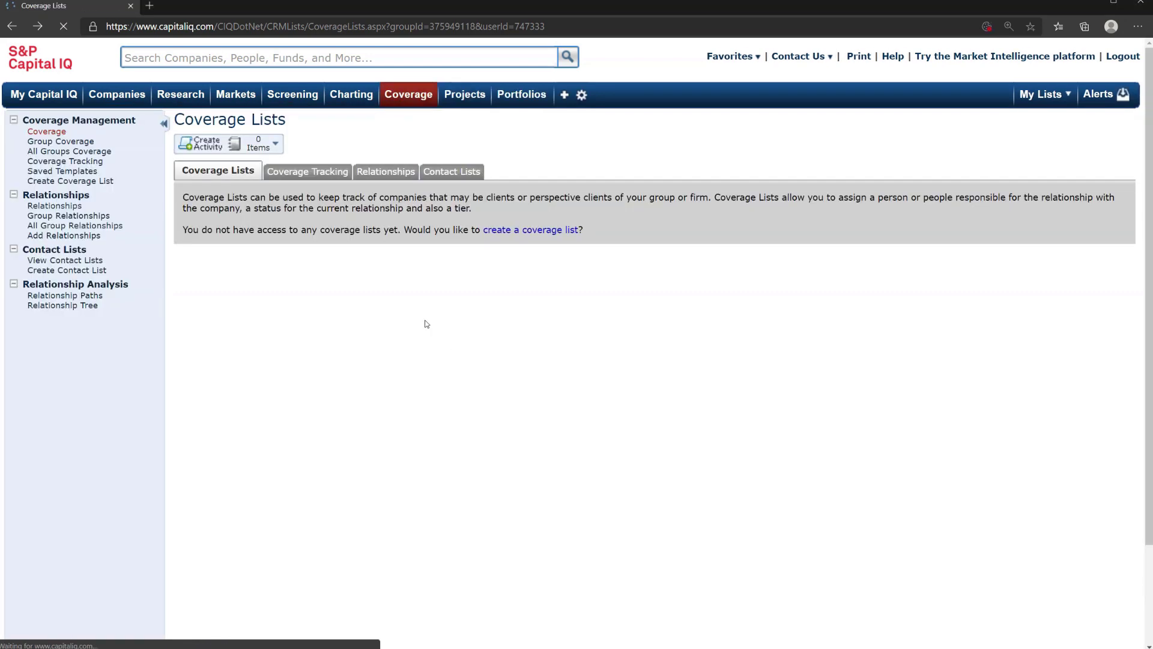
Step: Create and save a coverage list named 'Example' with description 'Test'
click(504, 232)
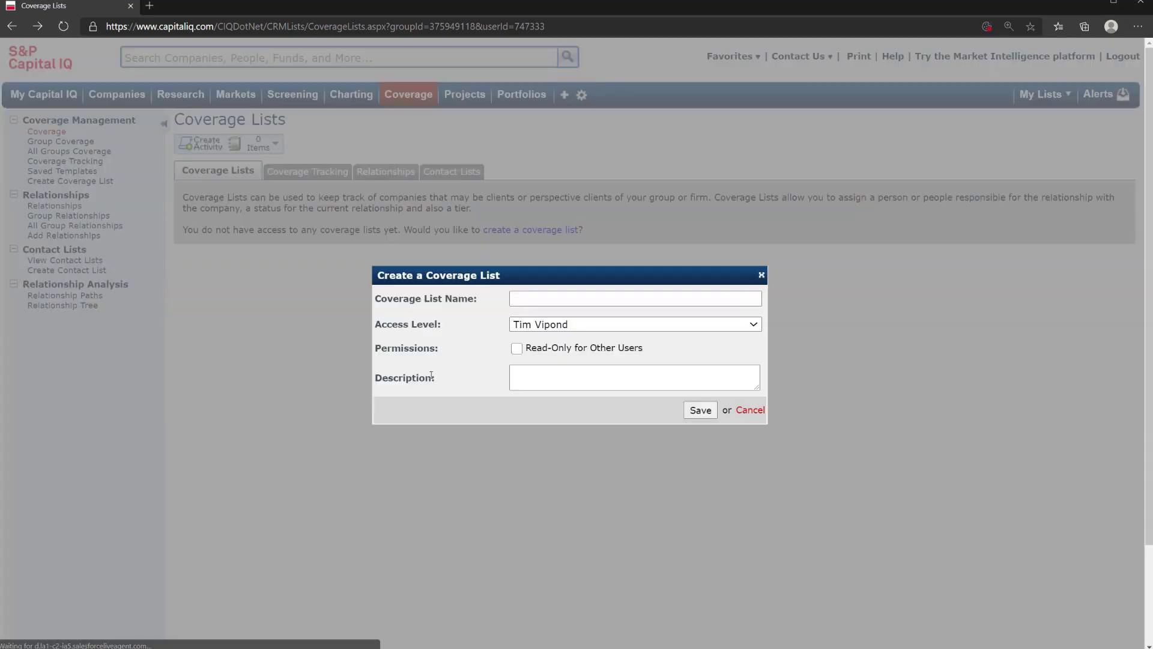
click(558, 296)
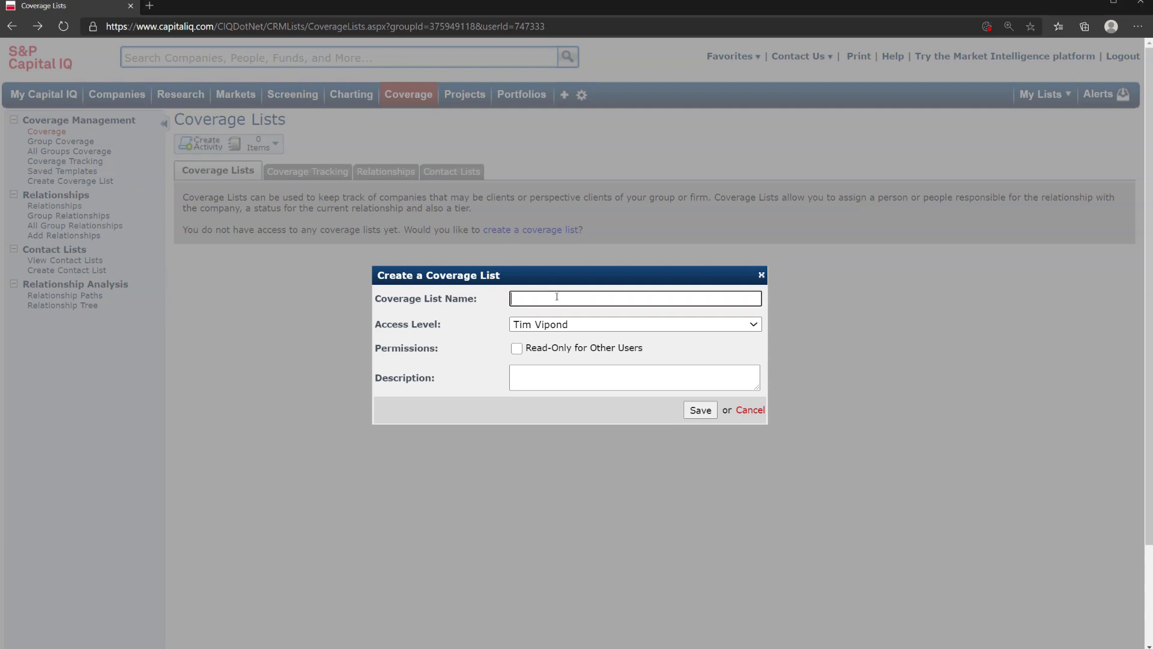
text(Example)
click(555, 371)
text(Test)
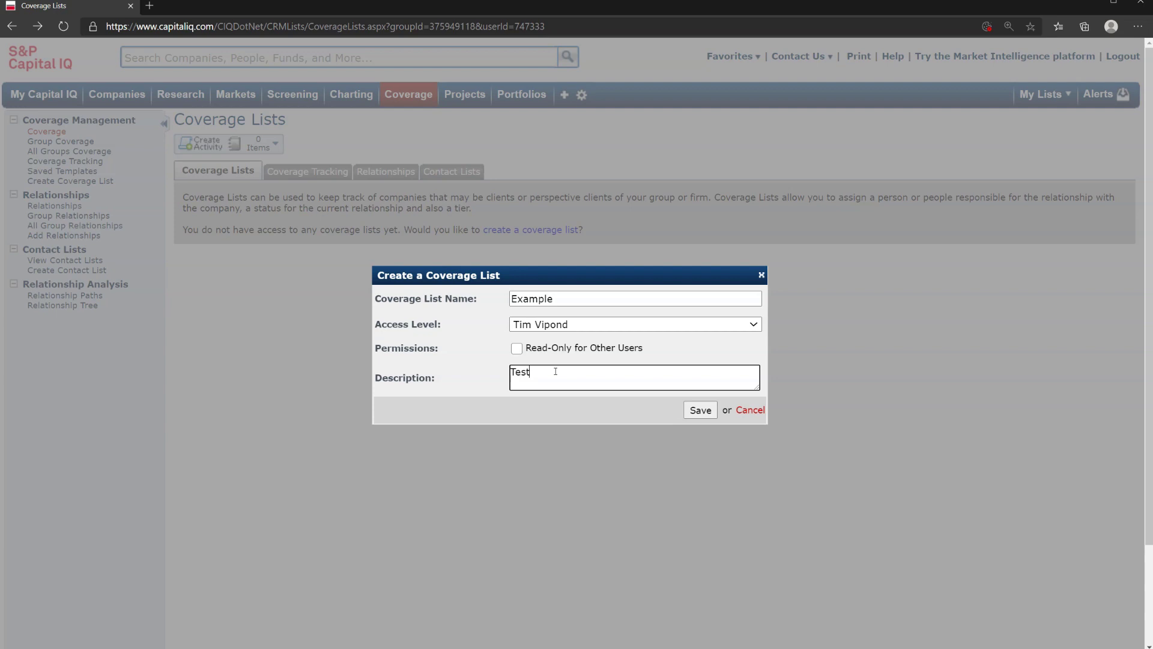
click(699, 411)
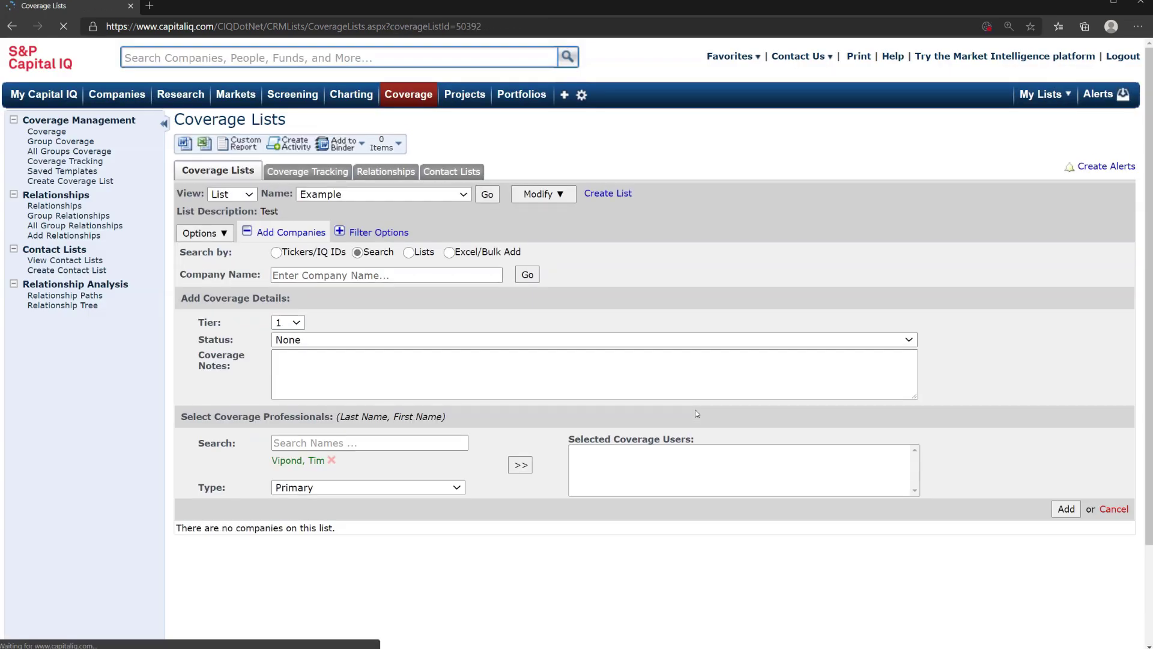
Step: Search for and select Apple Inc. and Samsung Electronics Co., Ltd
click(339, 275)
text(apple)
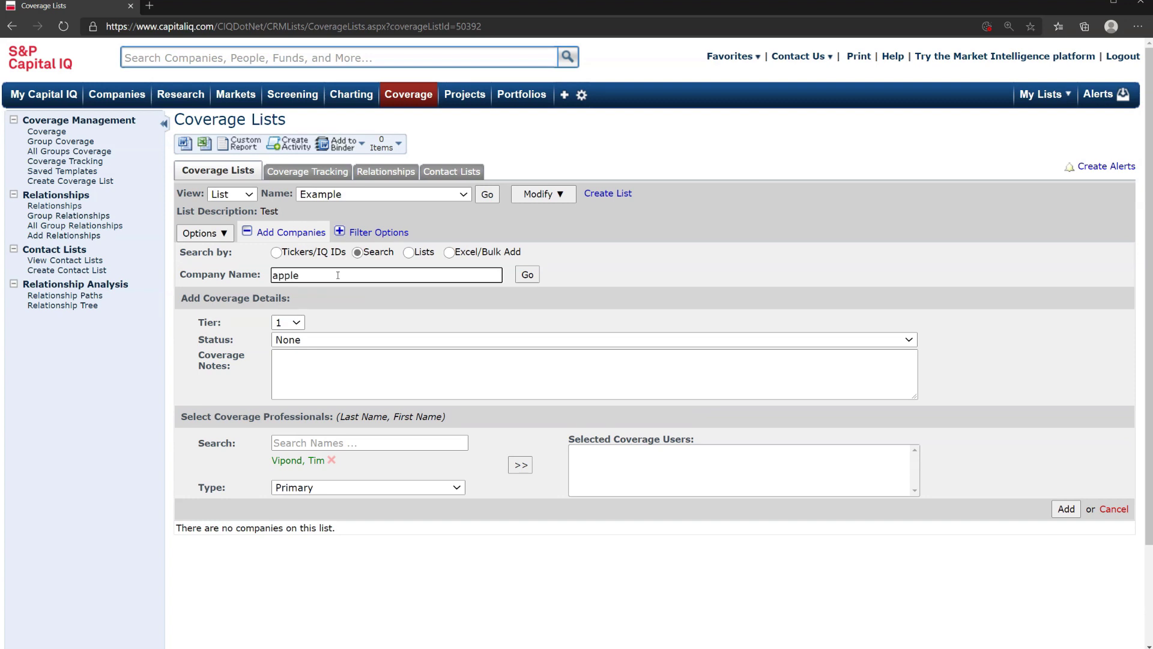
click(527, 275)
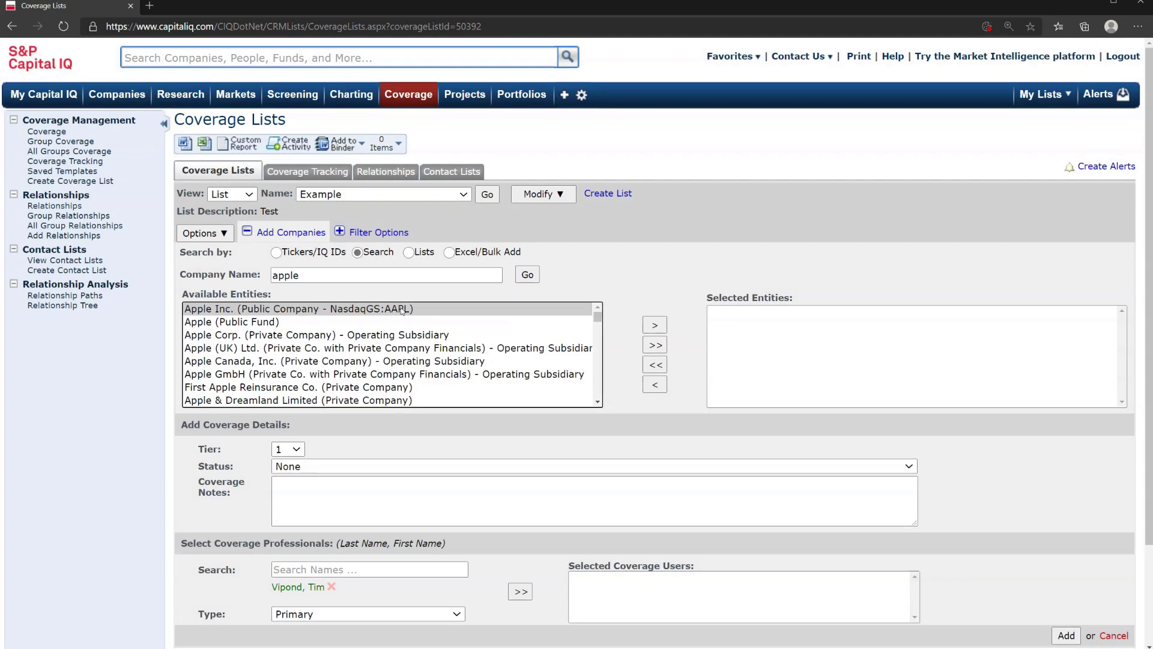
click(653, 331)
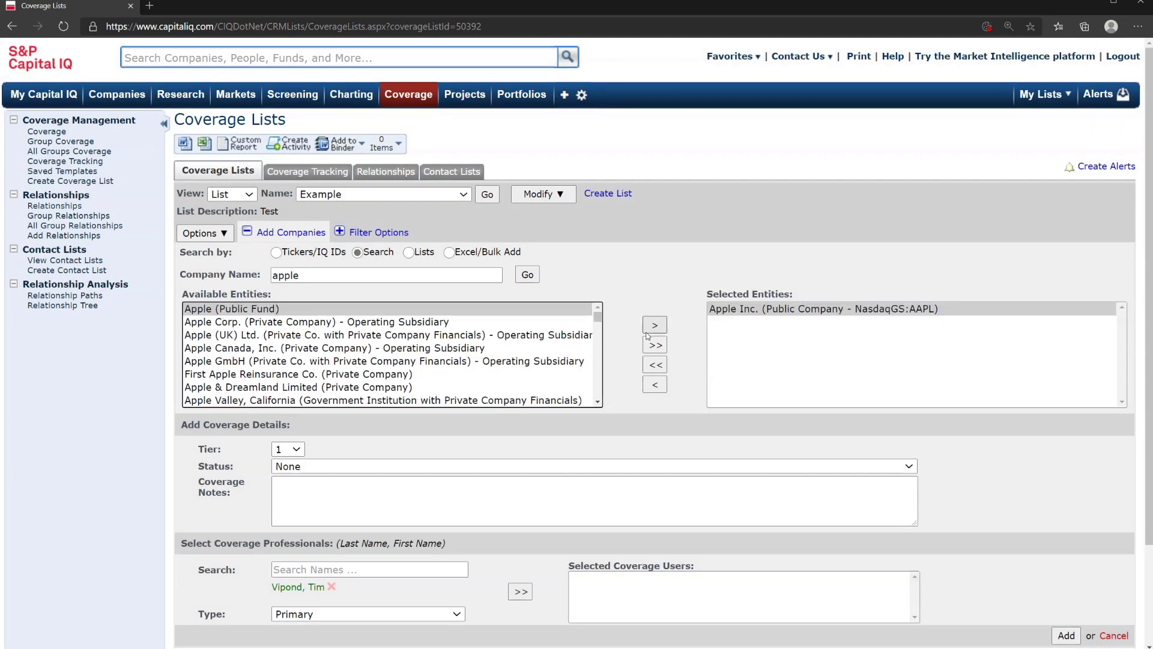
double_click(286, 275)
text(sa)
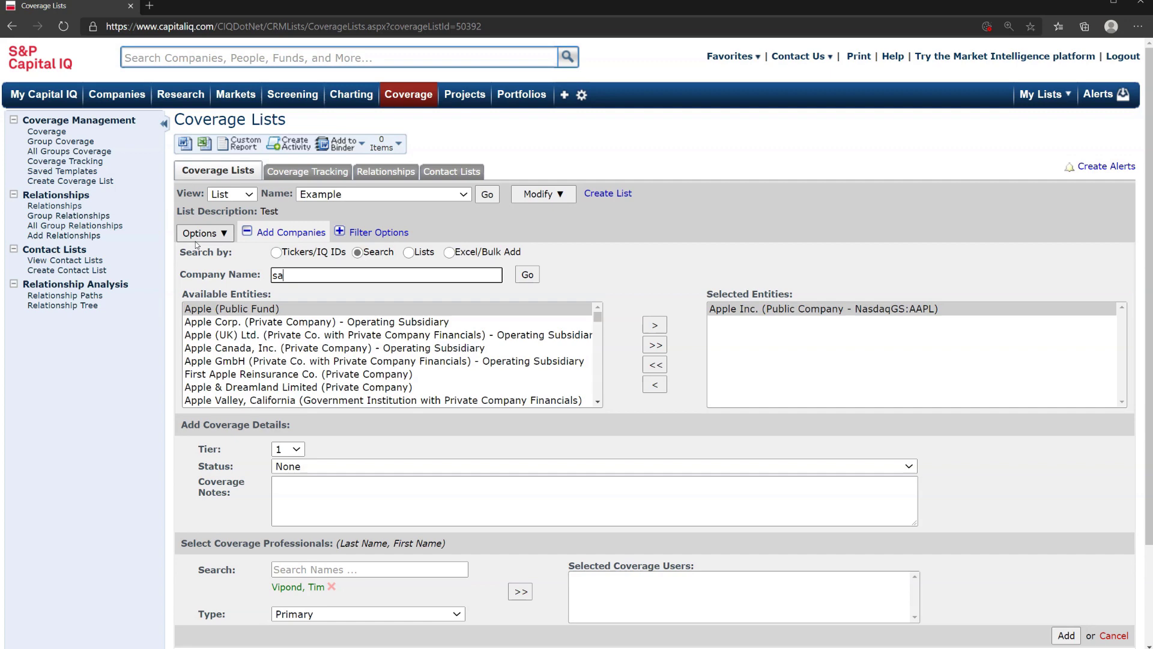
text(msung)
click(527, 276)
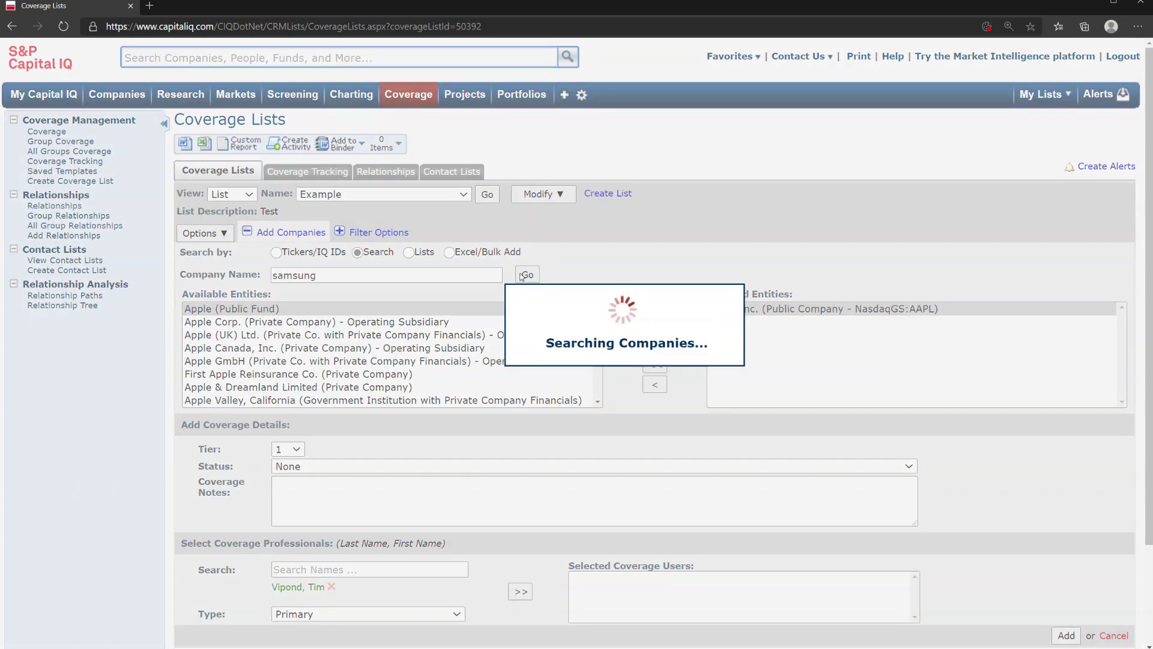
click(328, 309)
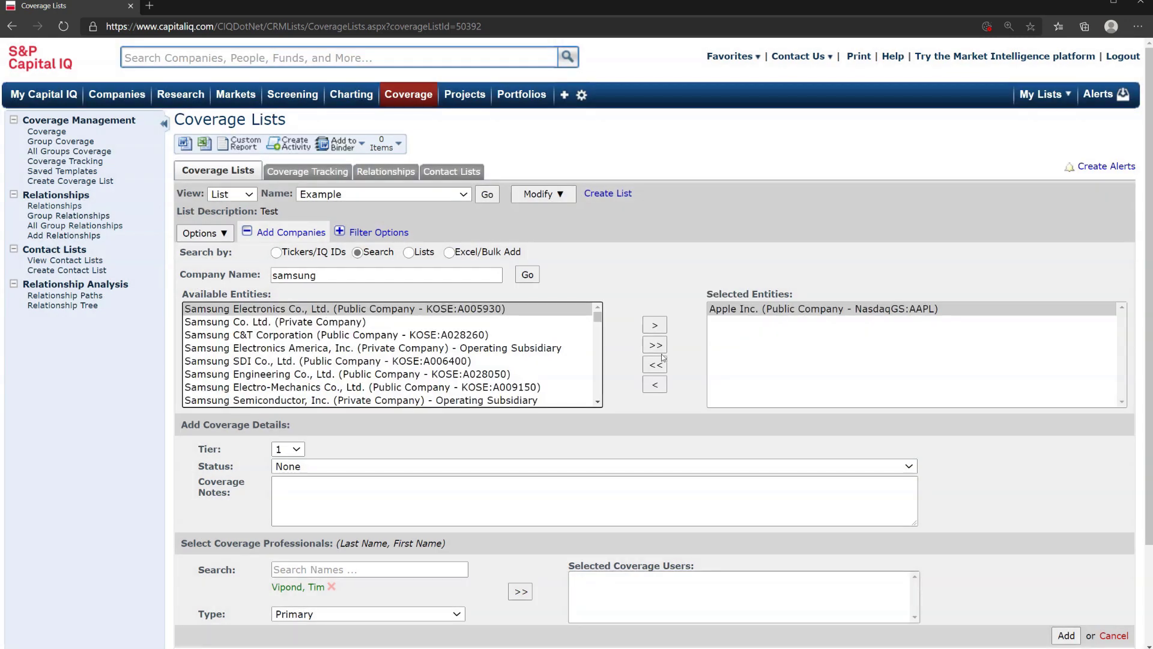
click(655, 325)
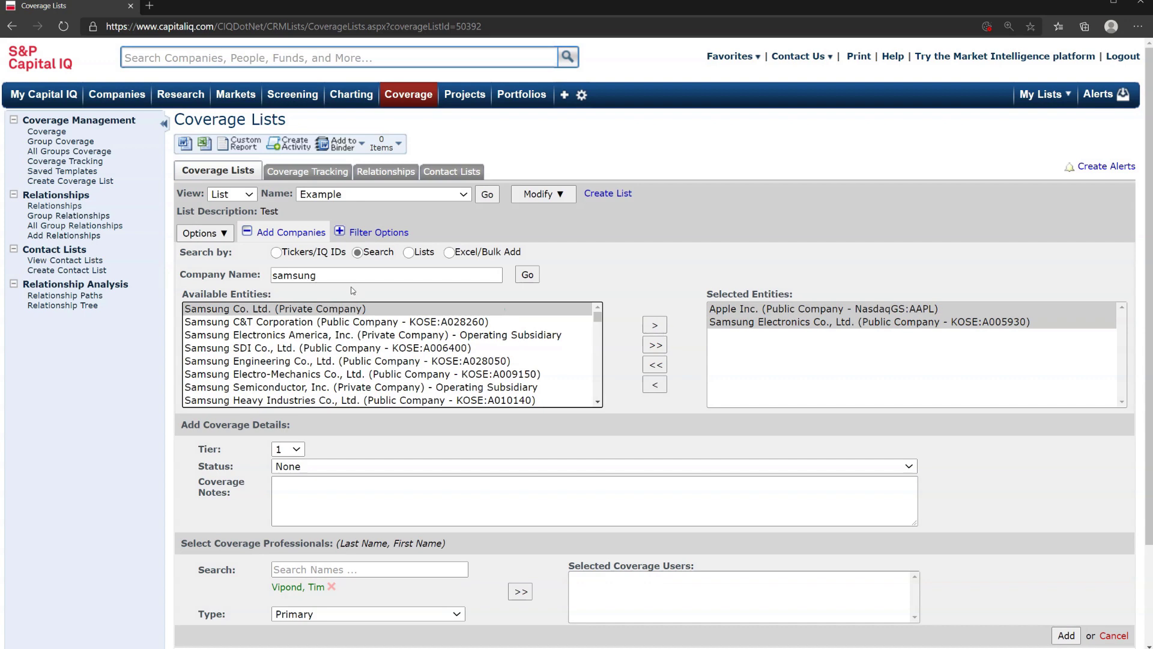
Step: Search for and select Facebook, Inc. and Alphabet Inc. (via 'google')
double_click(294, 275)
text(google)
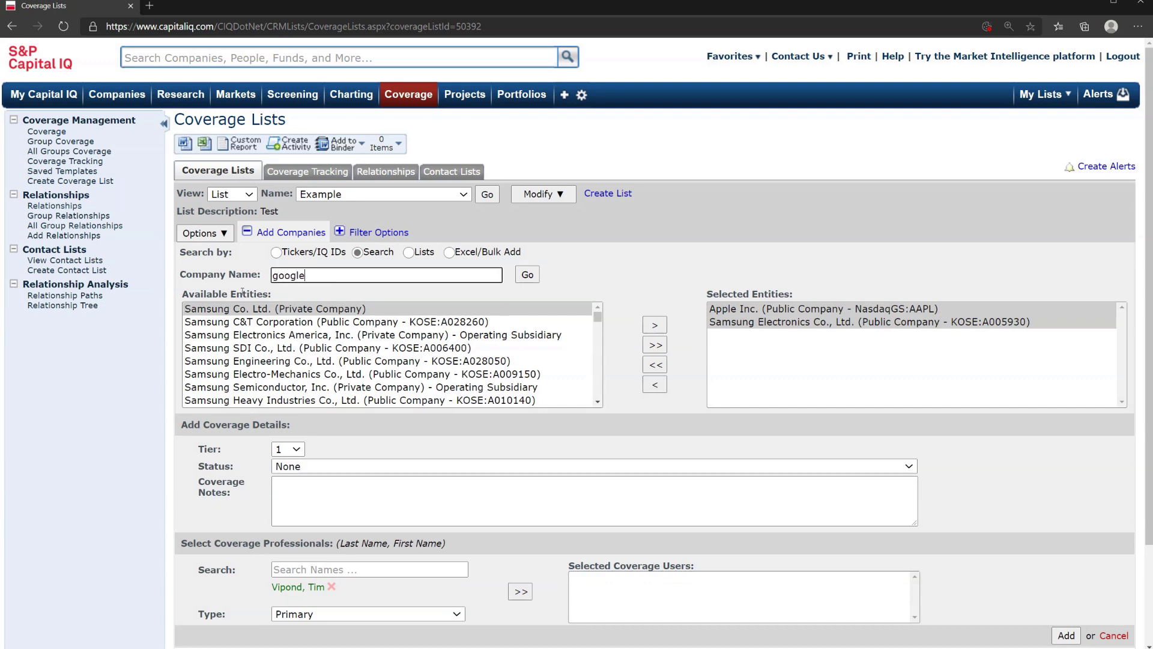
key(Return)
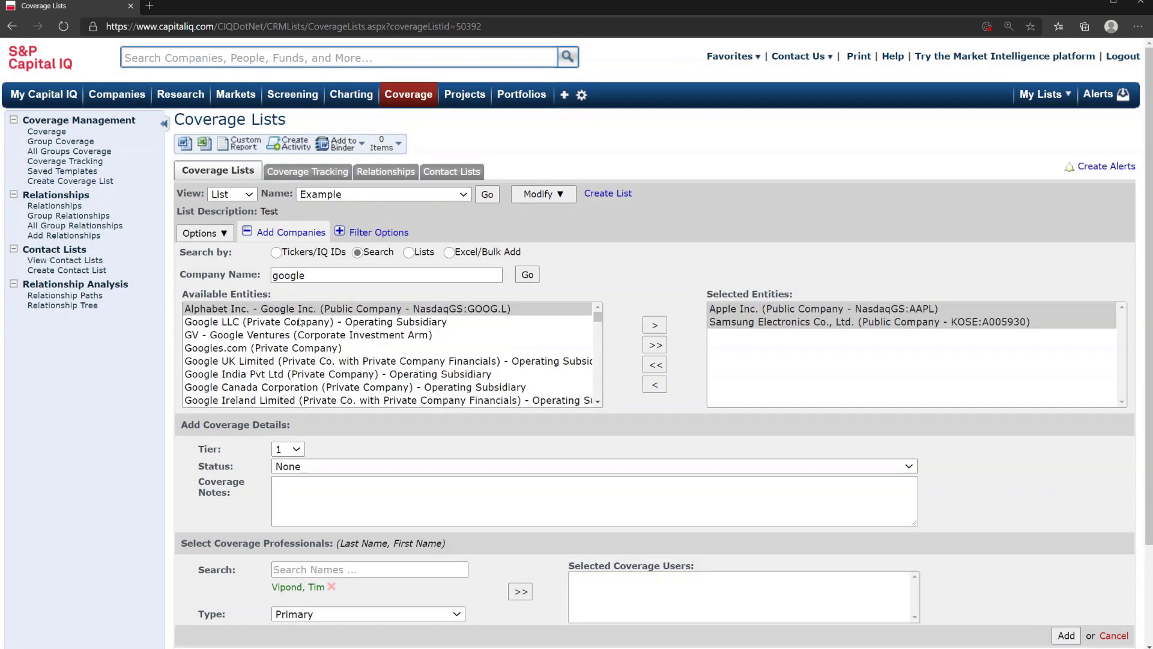
key(ctrl+a)
text(facebook)
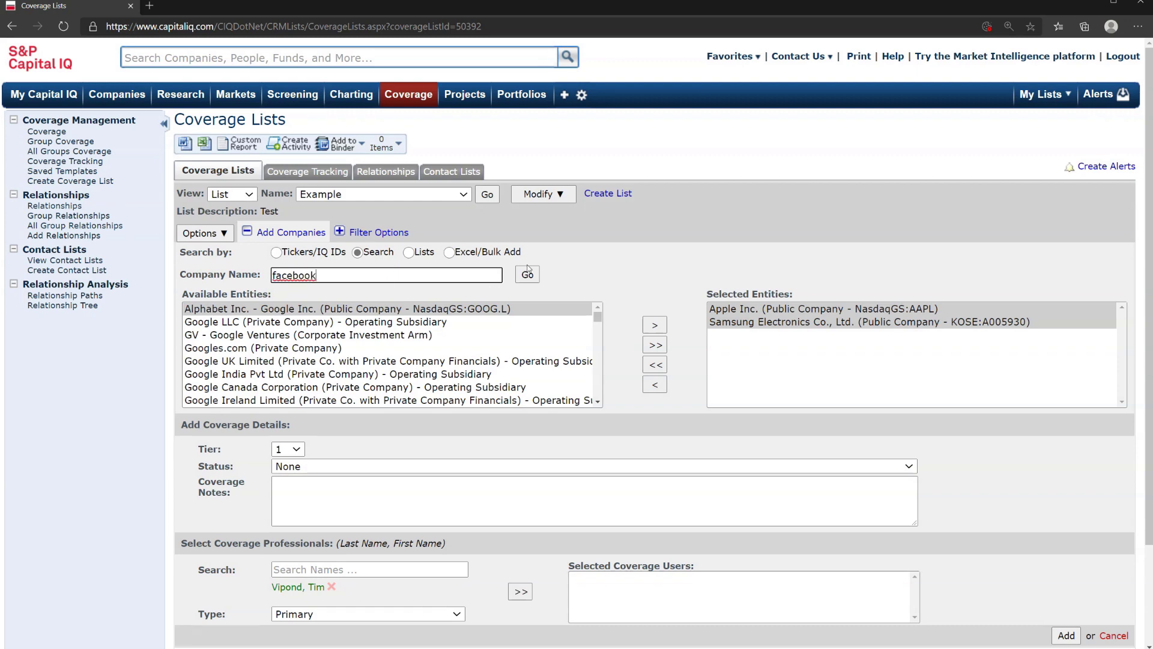
key(Return)
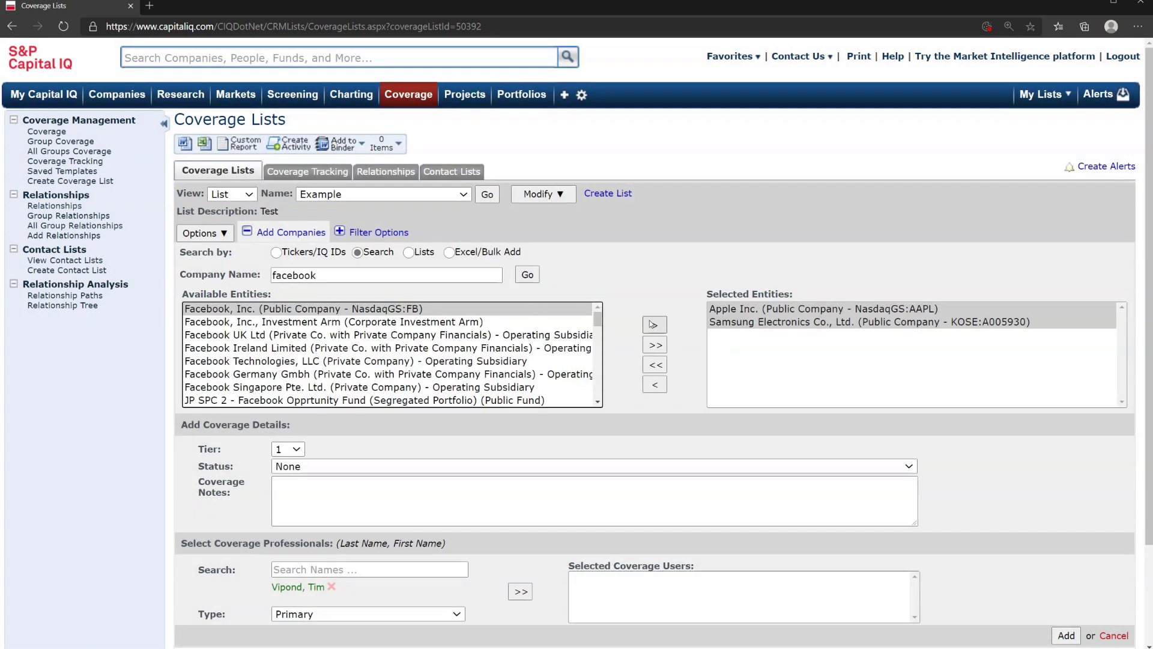
click(655, 325)
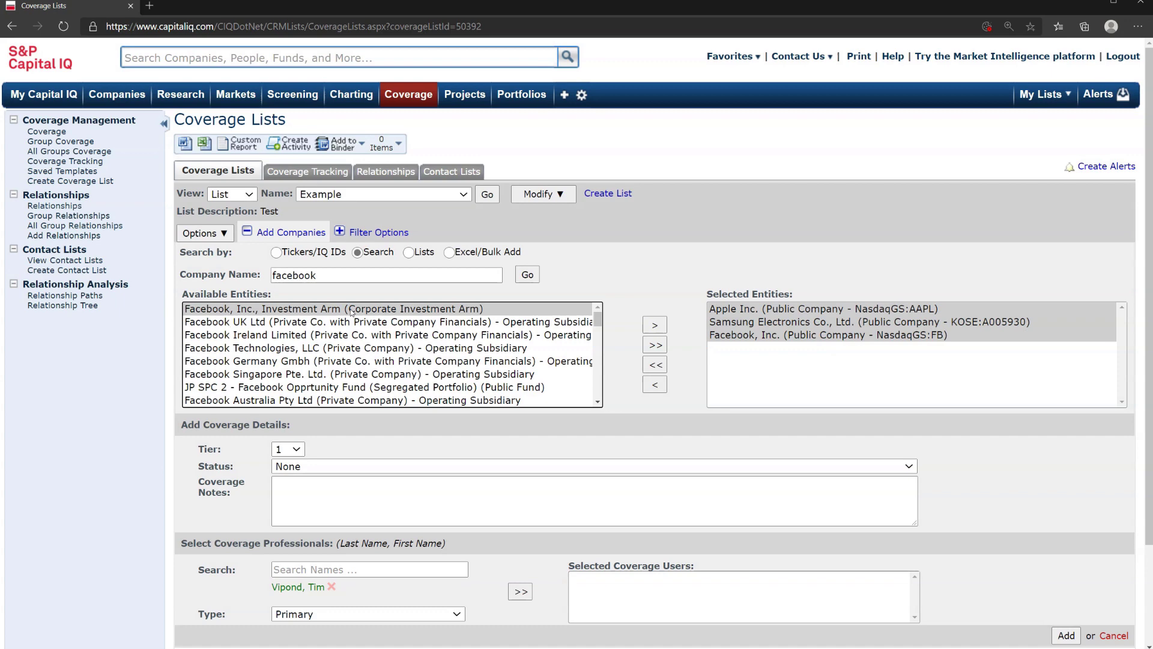
click(357, 275)
key(ctrl+a)
text(google)
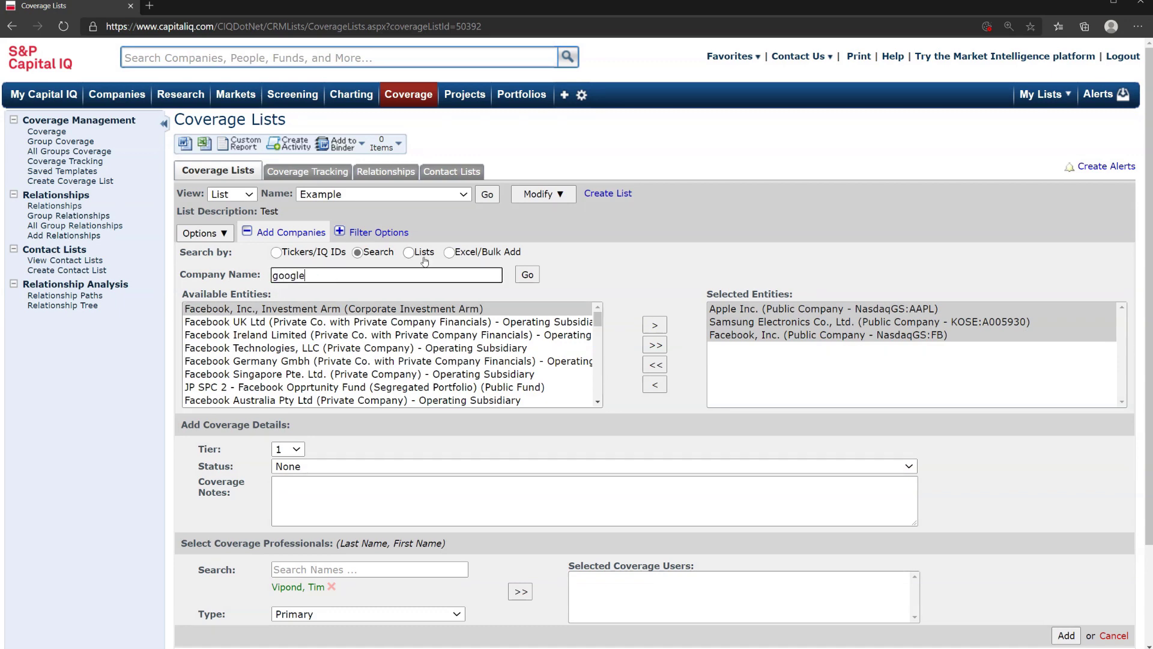
key(Return)
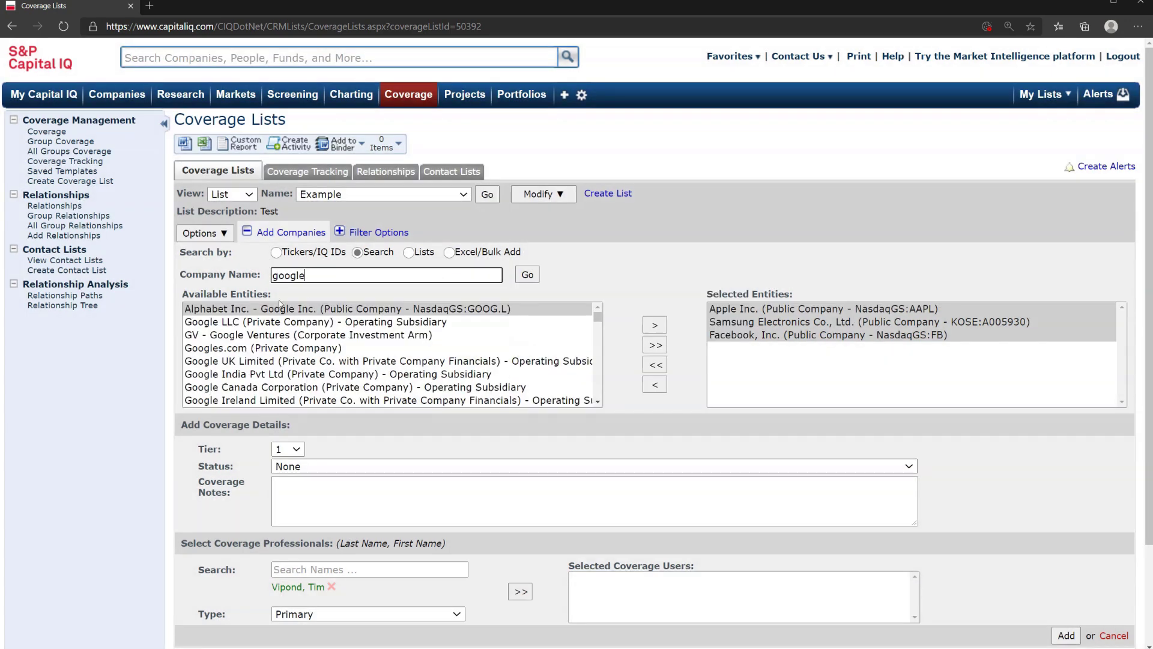
click(282, 309)
click(654, 325)
Step: Assign the suggested professional as primary coverage and add the four companies to the list
scroll(1034, 393, down, 3)
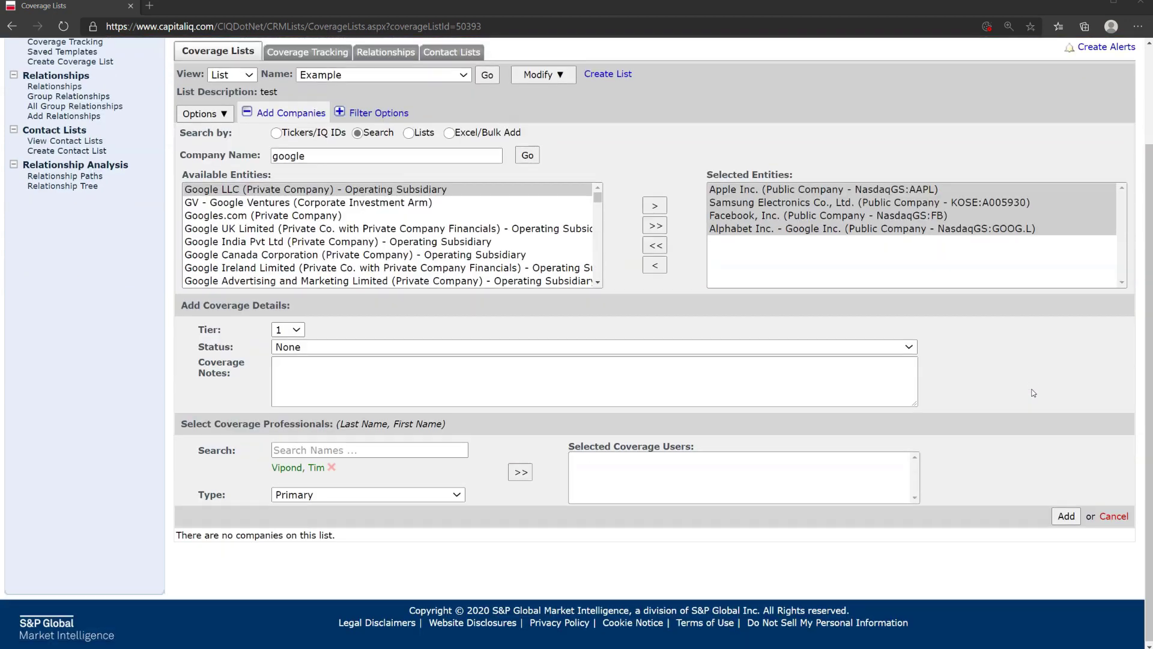
click(313, 467)
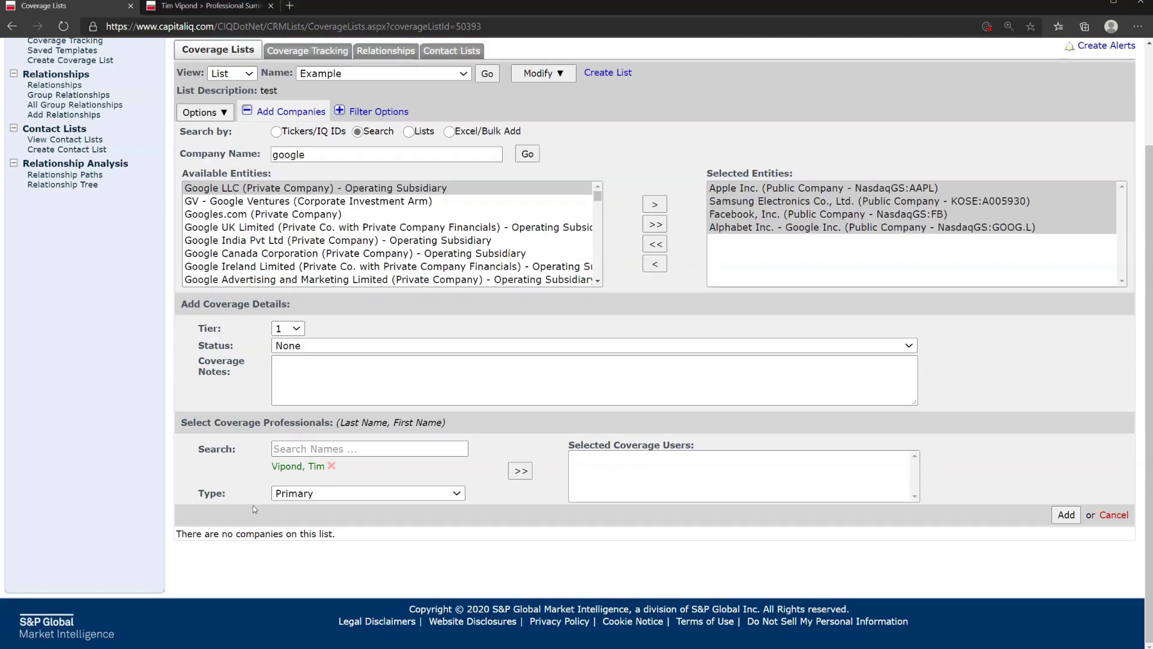
click(529, 470)
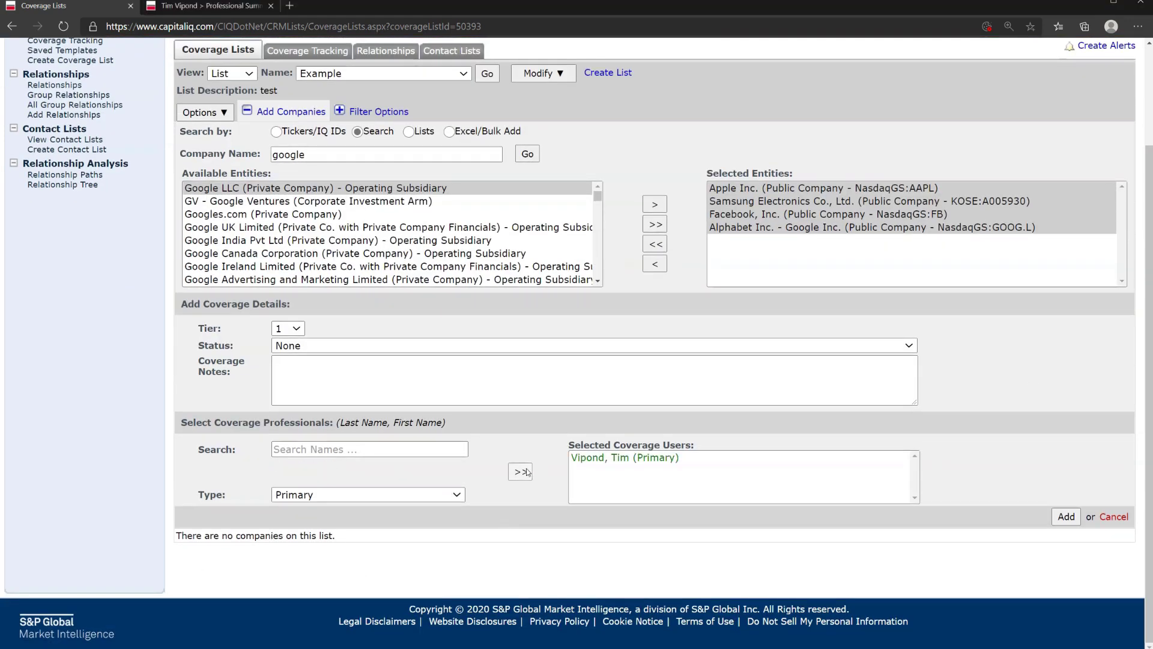
click(1071, 518)
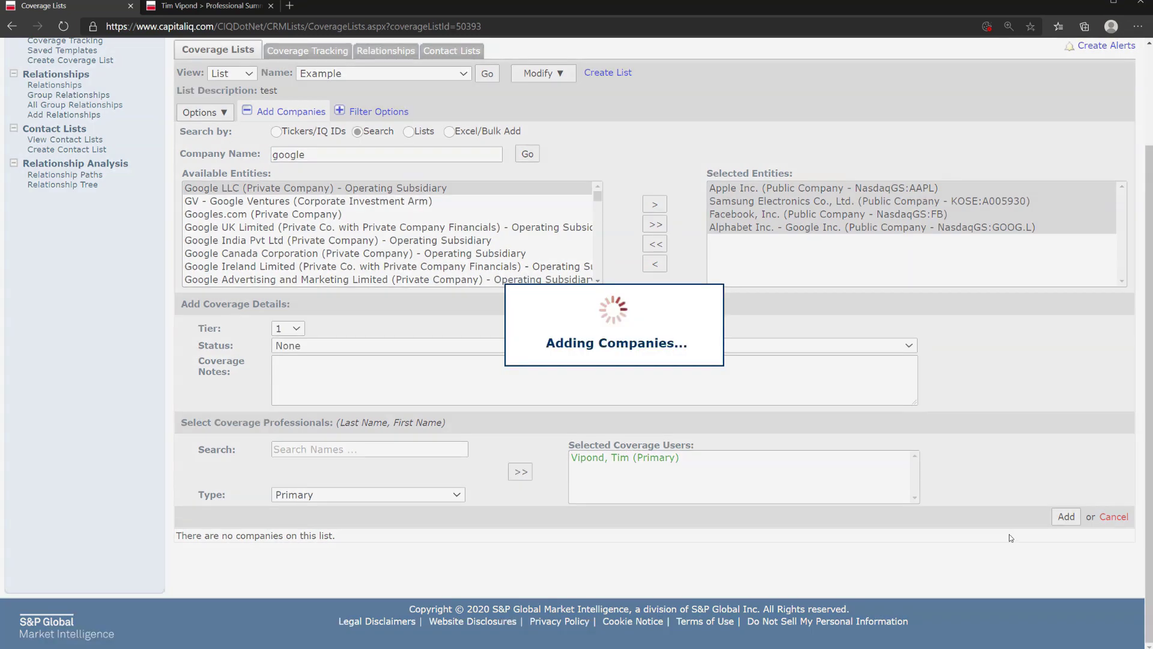
scroll(567, 496, up, 3)
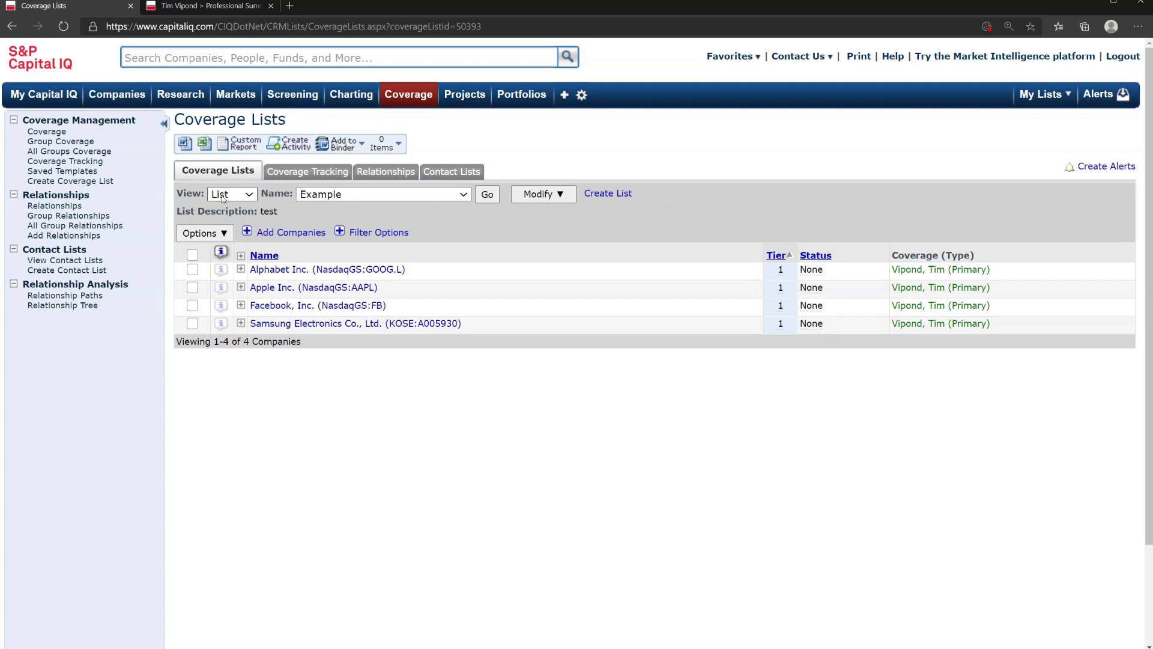
Step: Keep the Example list chosen and view Coverage Tracking across all columns
click(333, 196)
click(336, 199)
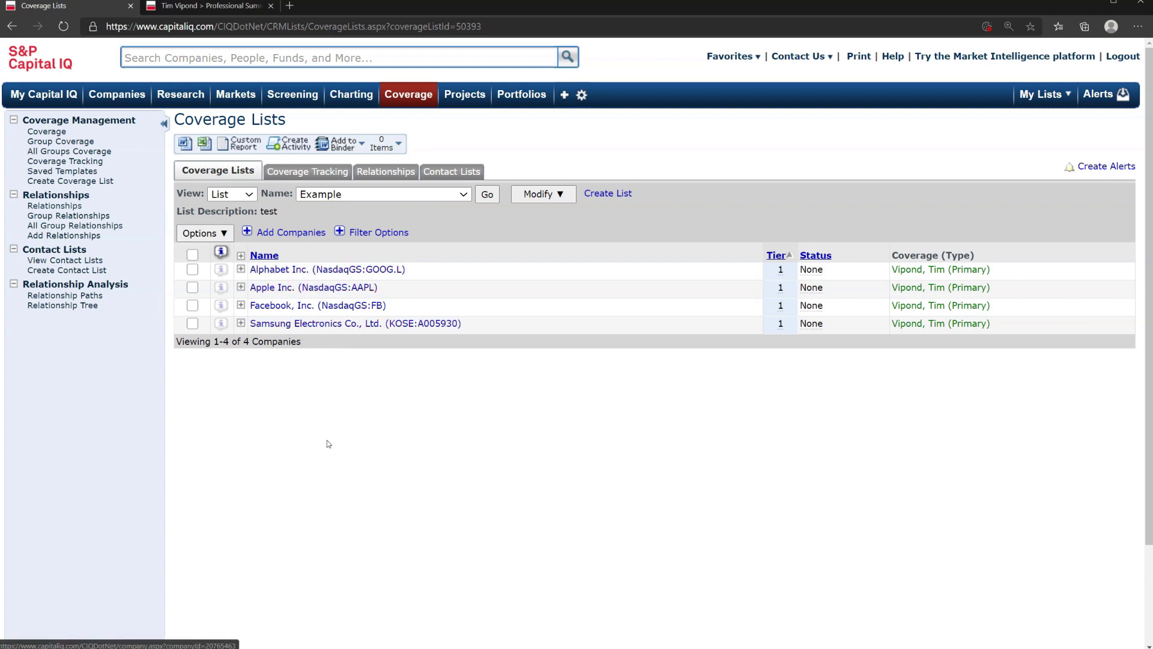
click(307, 172)
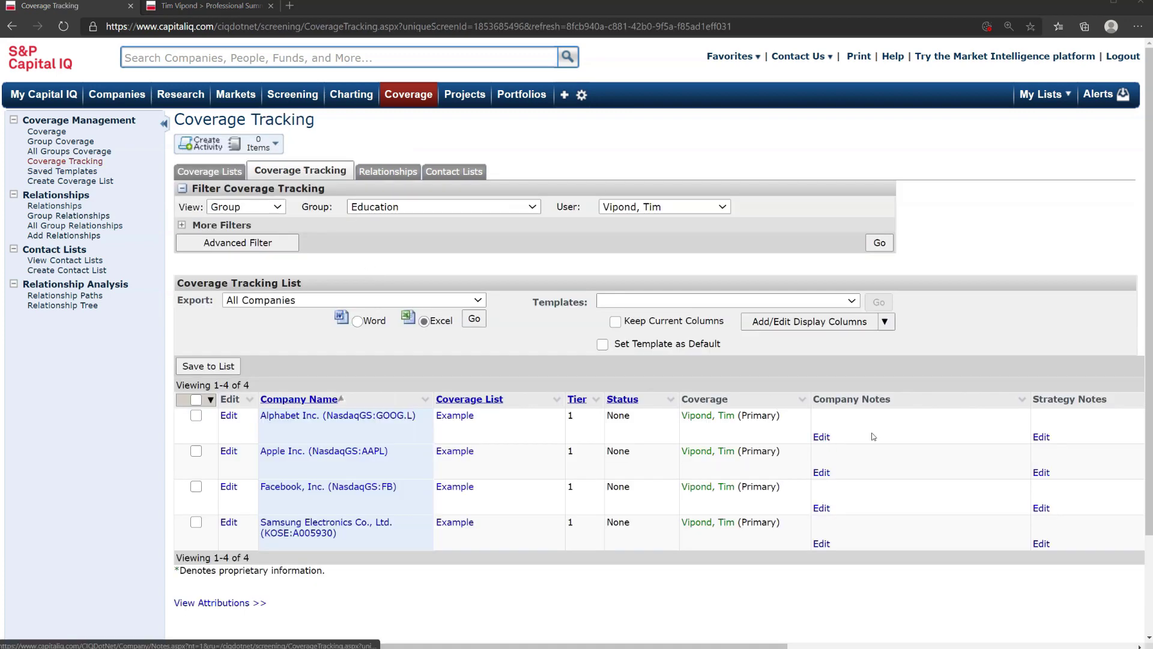
drag(346, 645, 692, 646)
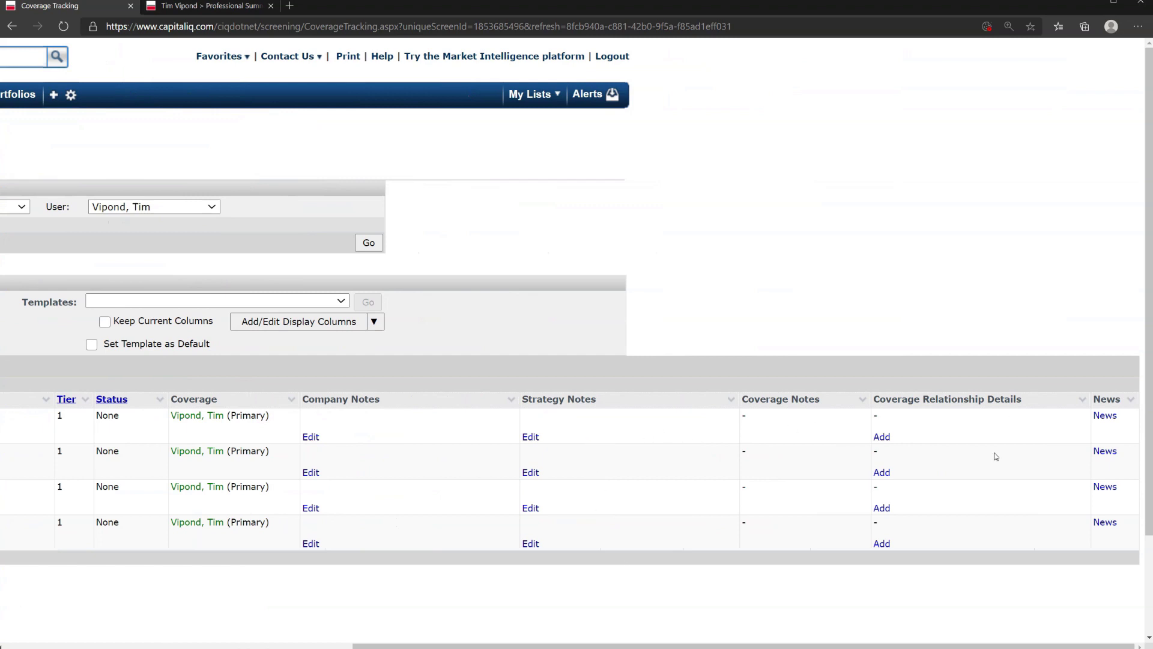
drag(1050, 644, 703, 644)
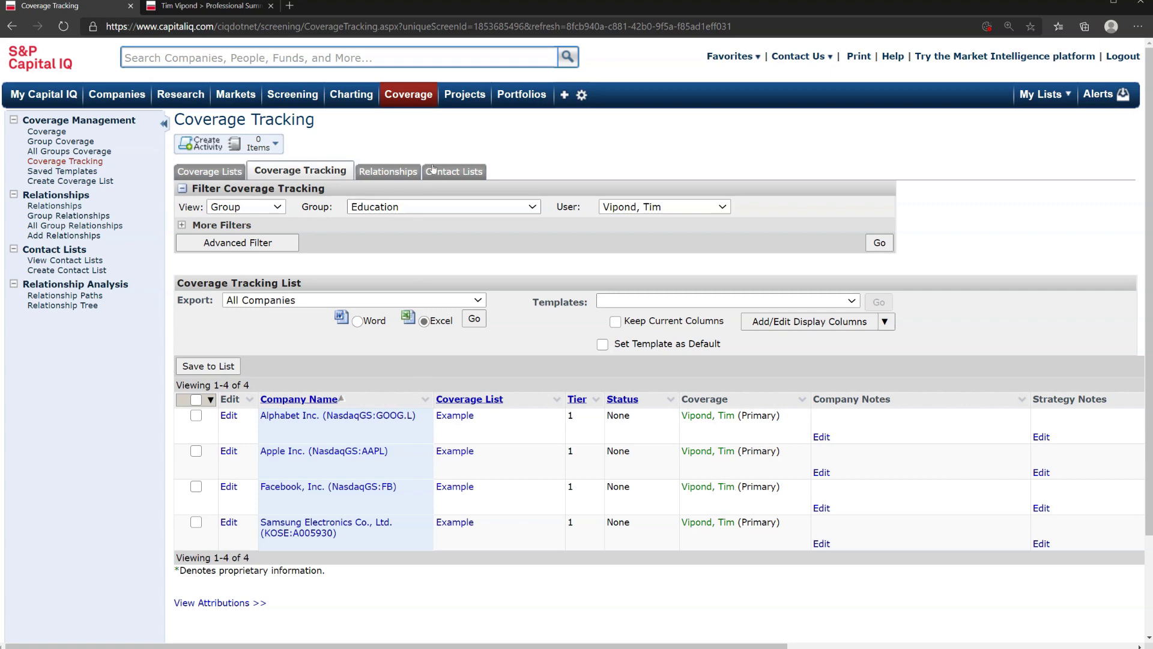
Step: Create and save a project named 'Example' with the Buy-Side/Sell-Side Advisory skin, then review its summary
mouse_move(466, 98)
click(463, 122)
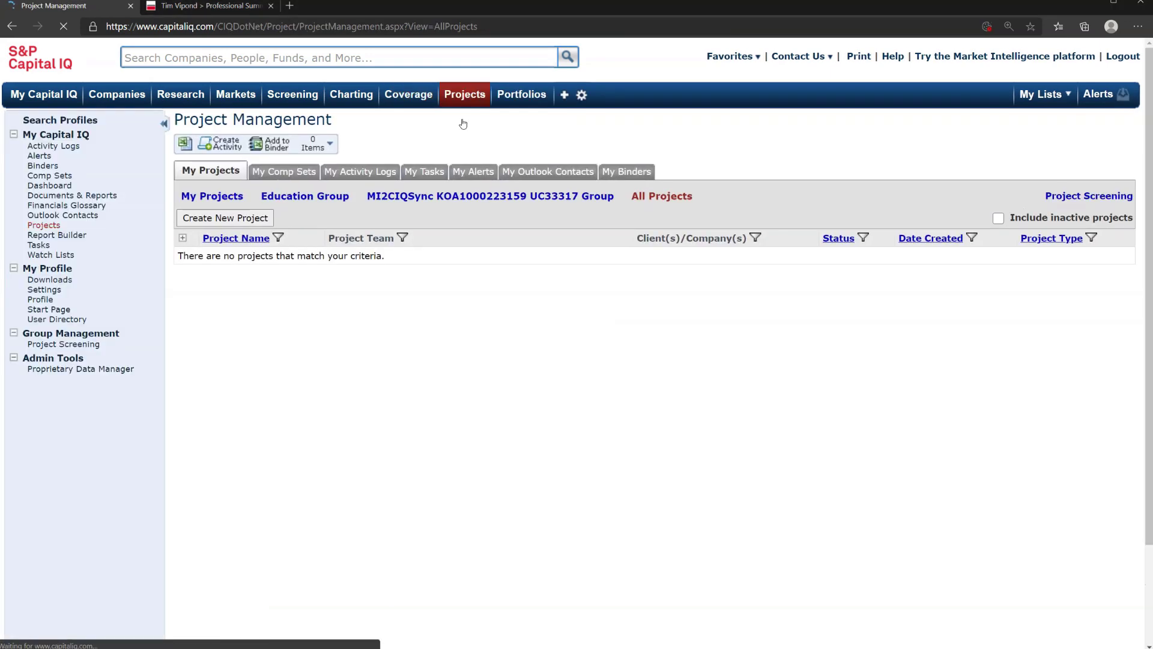
click(232, 217)
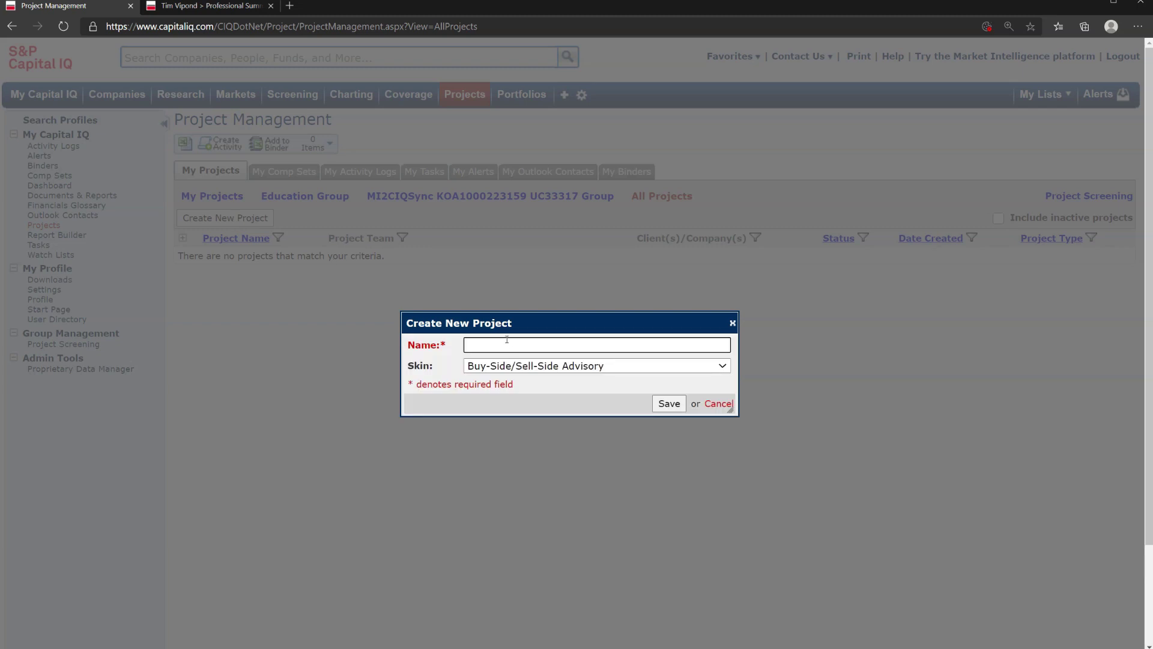
text(Example)
click(598, 365)
click(594, 378)
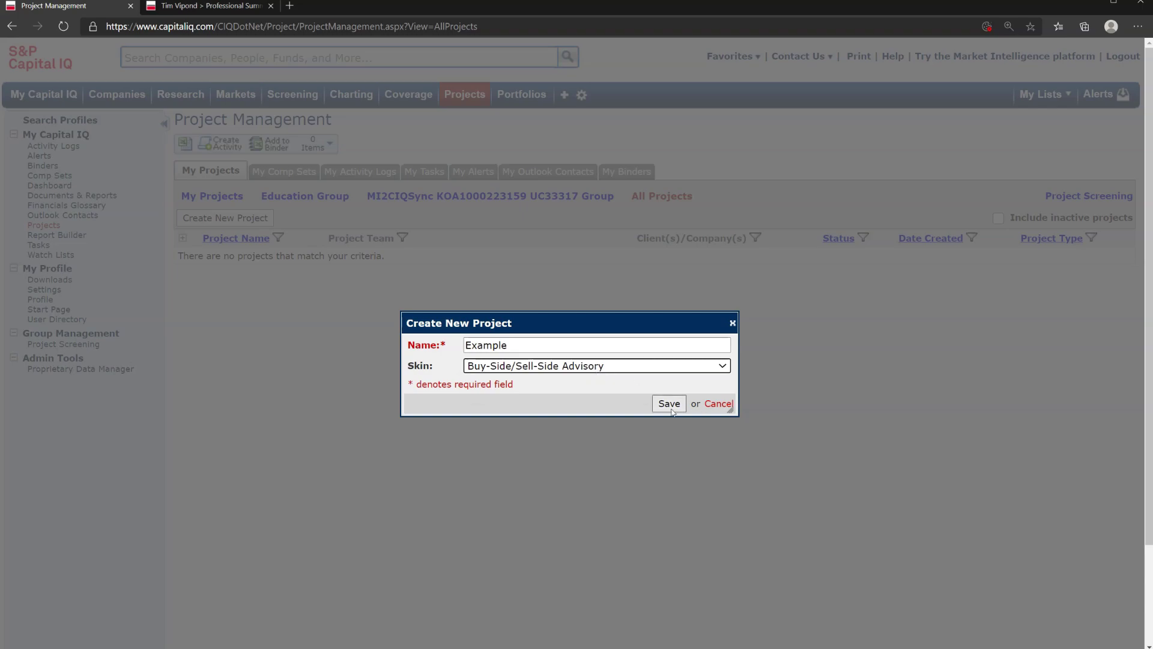
click(670, 404)
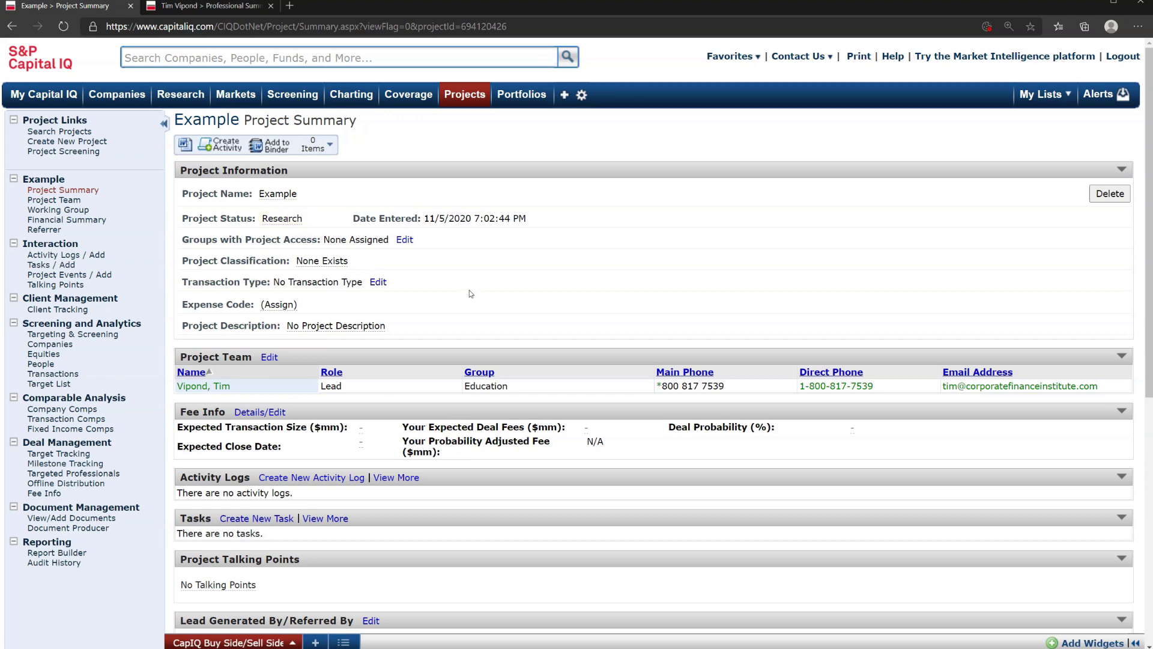
scroll(470, 294, down, 5)
scroll(470, 294, down, 3)
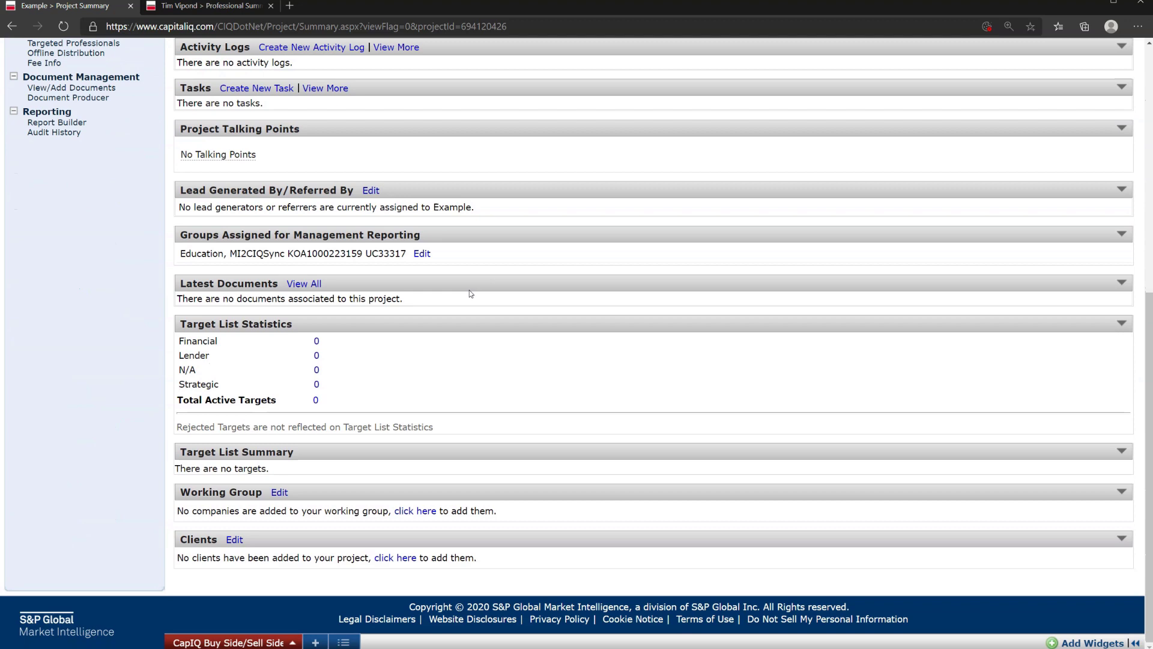
scroll(469, 289, up, 8)
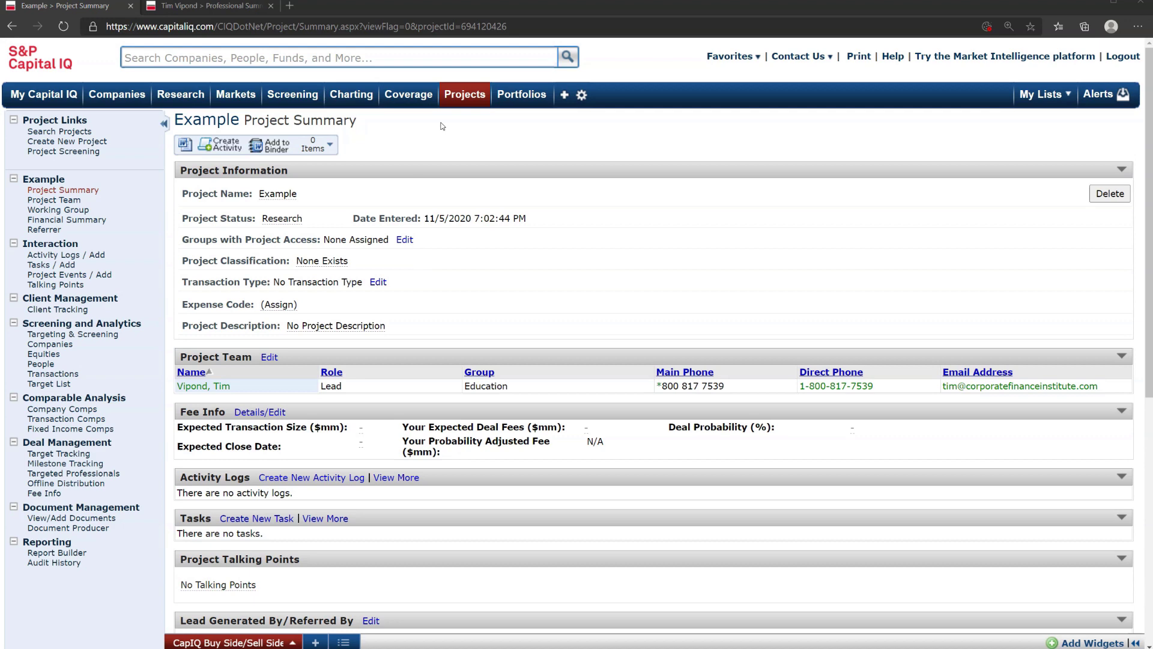
Step: Search projects for 'example' to find the Example project
mouse_move(464, 101)
click(468, 140)
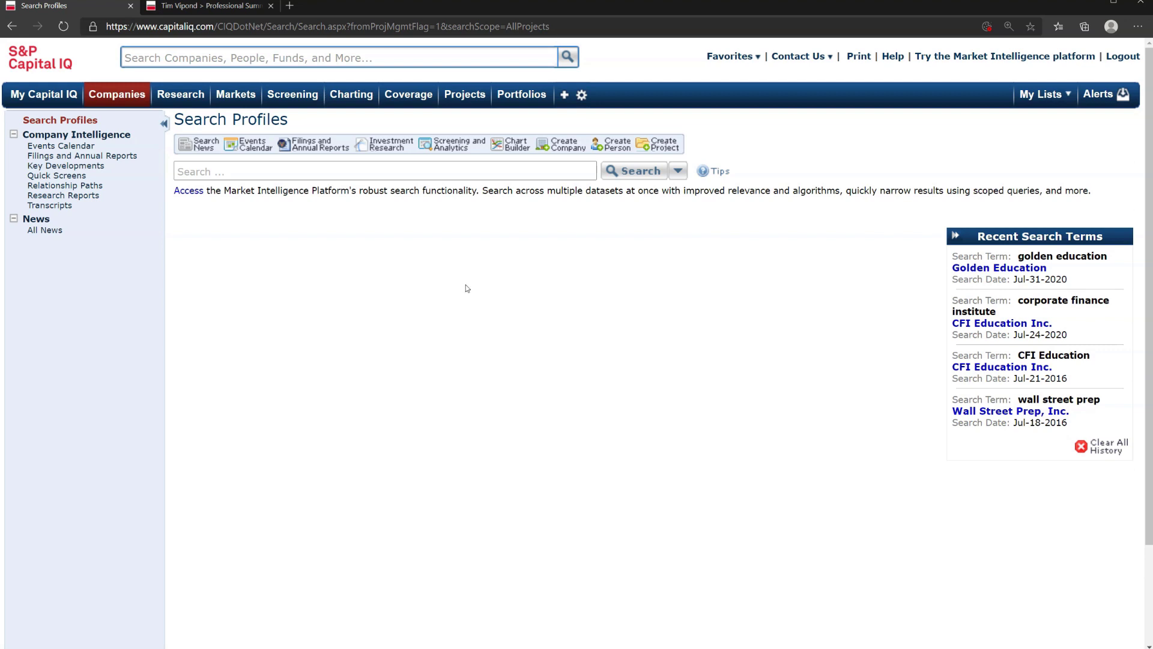
click(416, 171)
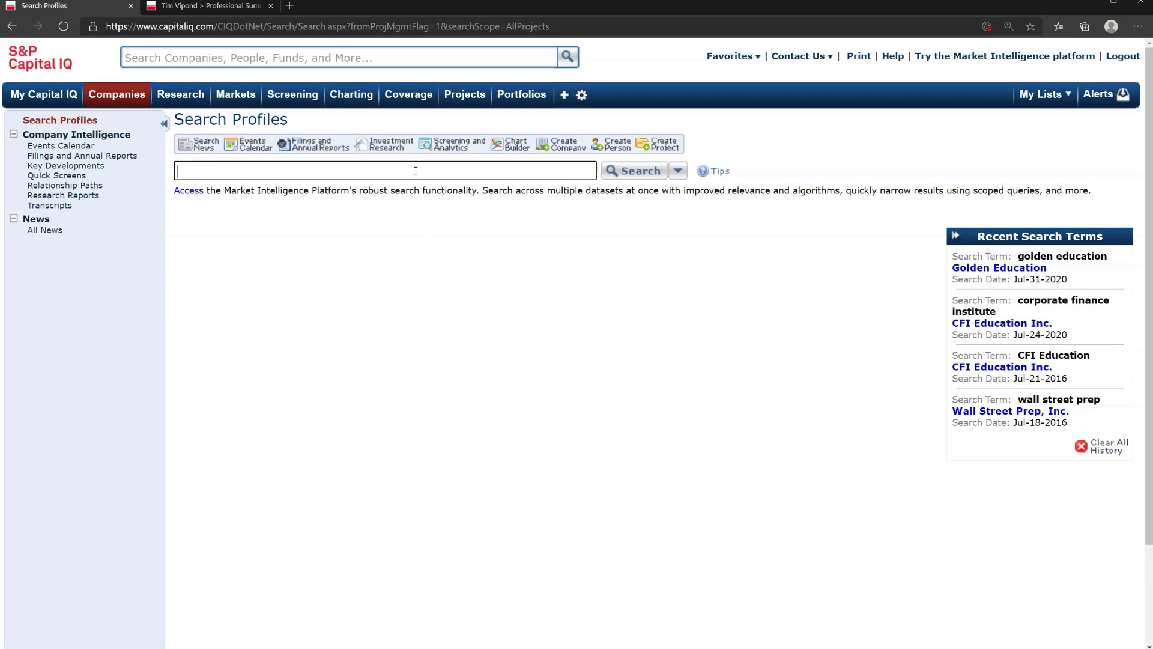
text(example)
key(Return)
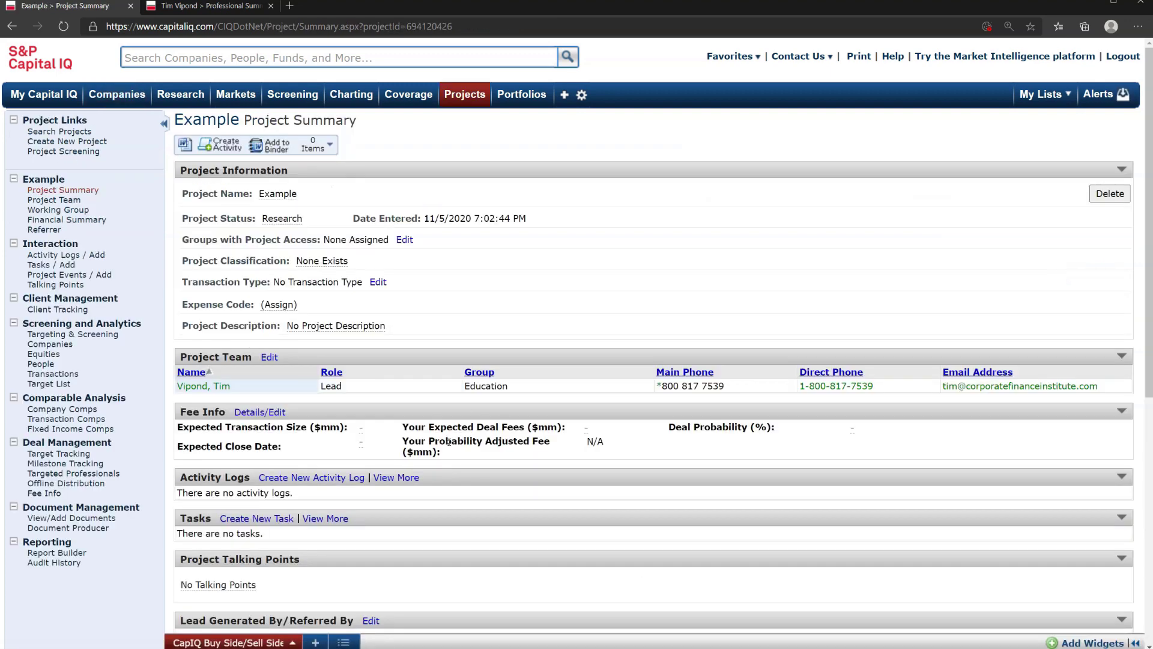
scroll(439, 458, down, 6)
scroll(439, 457, up, 6)
mouse_move(466, 107)
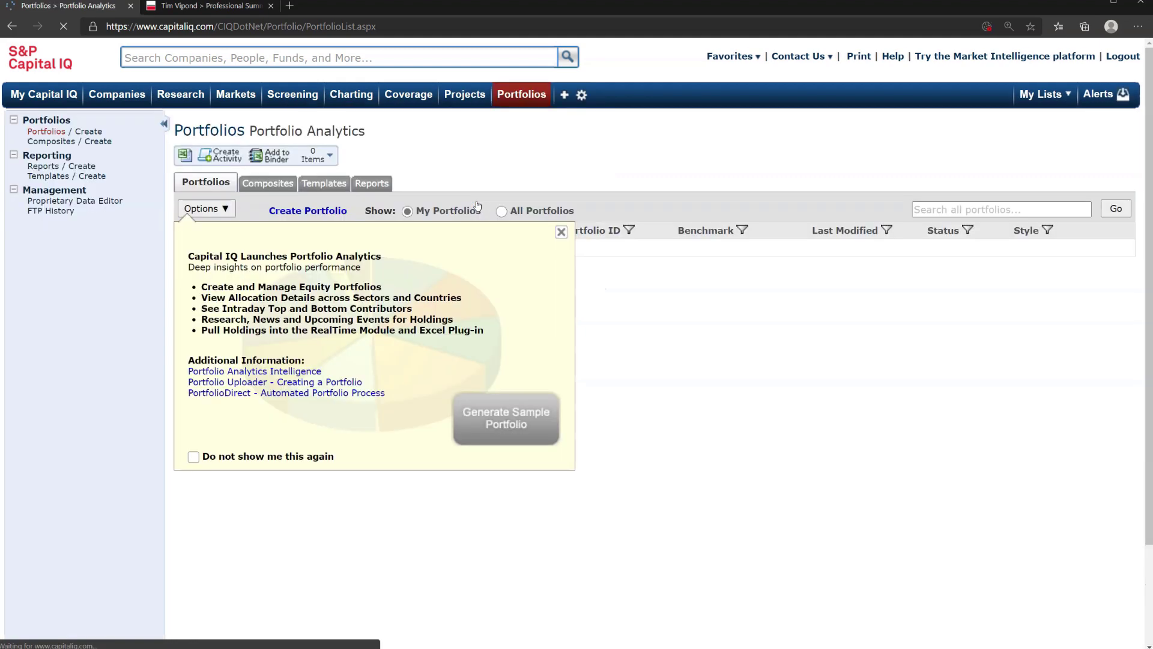
Step: Generate a sample portfolio and review its 93 holdings, led by Alphabet at 10.39%, and its sector and geographic allocation
click(494, 431)
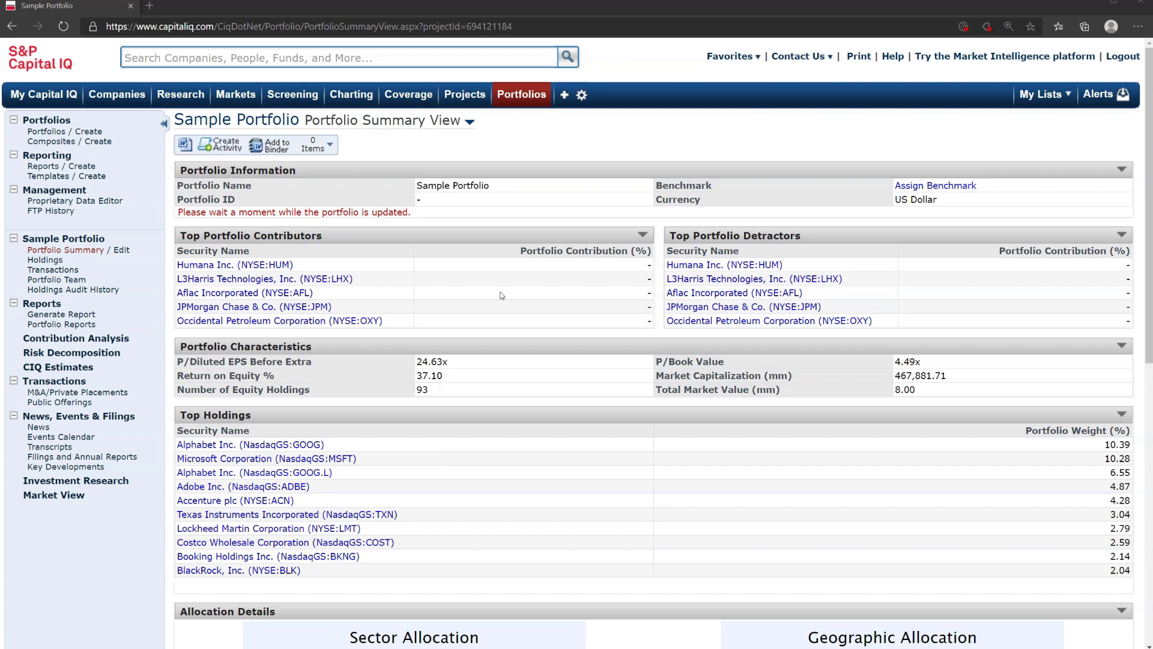
scroll(501, 295, down, 3)
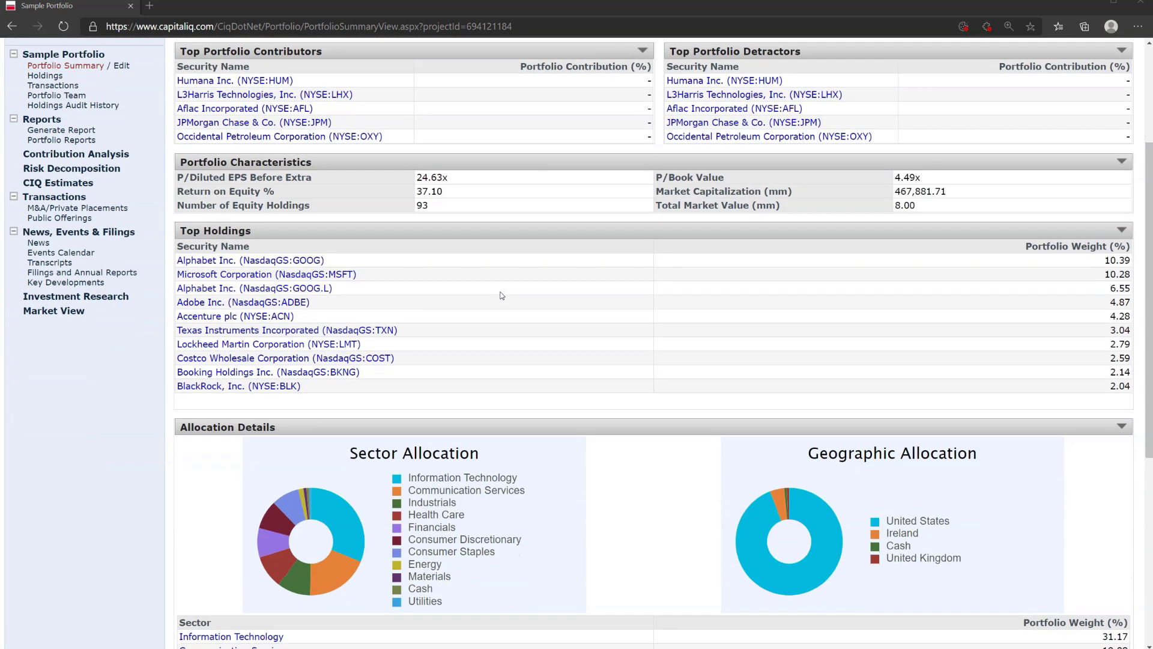
scroll(502, 295, down, 2)
mouse_move(463, 390)
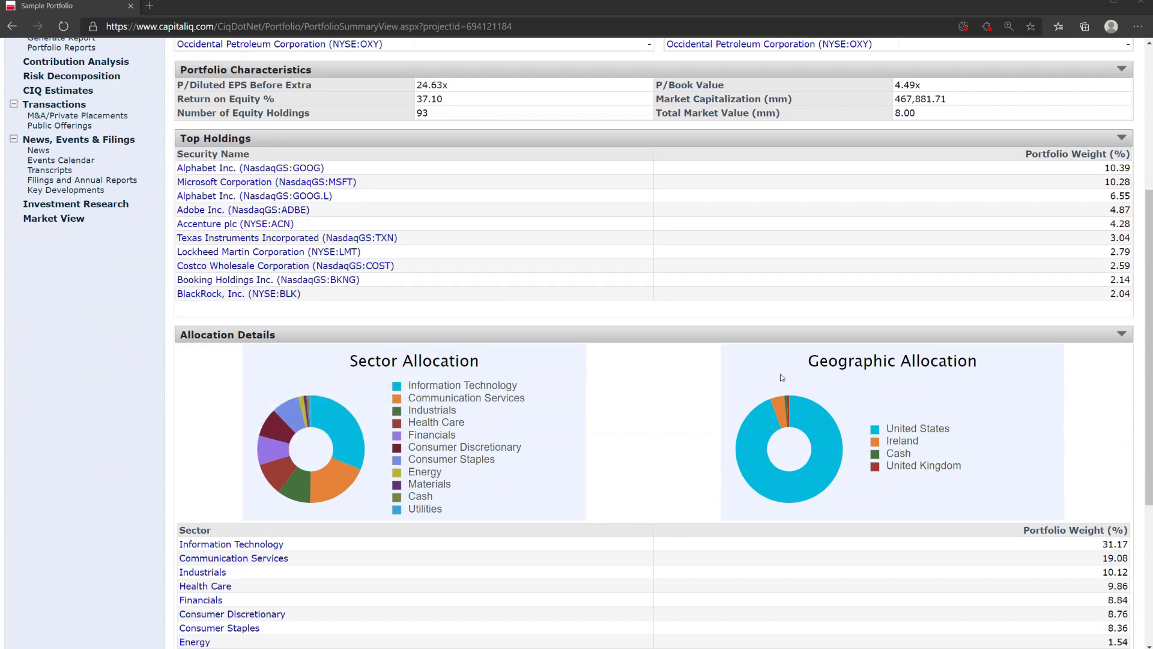
scroll(799, 375, down, 2)
mouse_move(832, 372)
scroll(832, 372, down, 3)
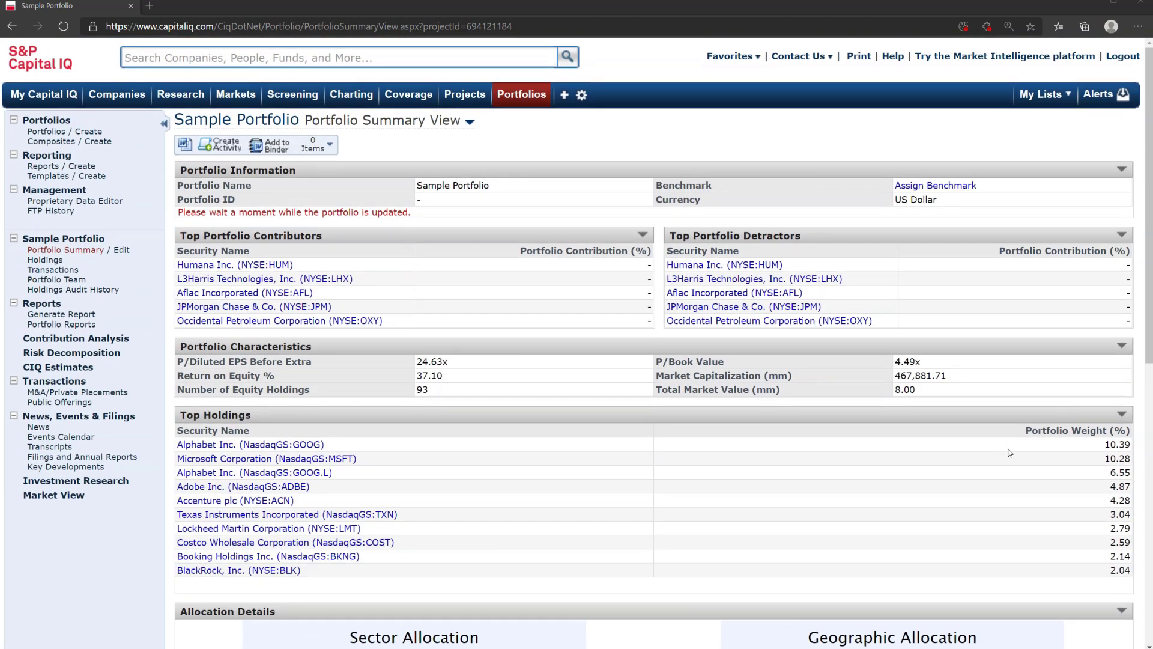
scroll(1011, 452, down, 10)
scroll(1010, 452, up, 10)
mouse_move(516, 101)
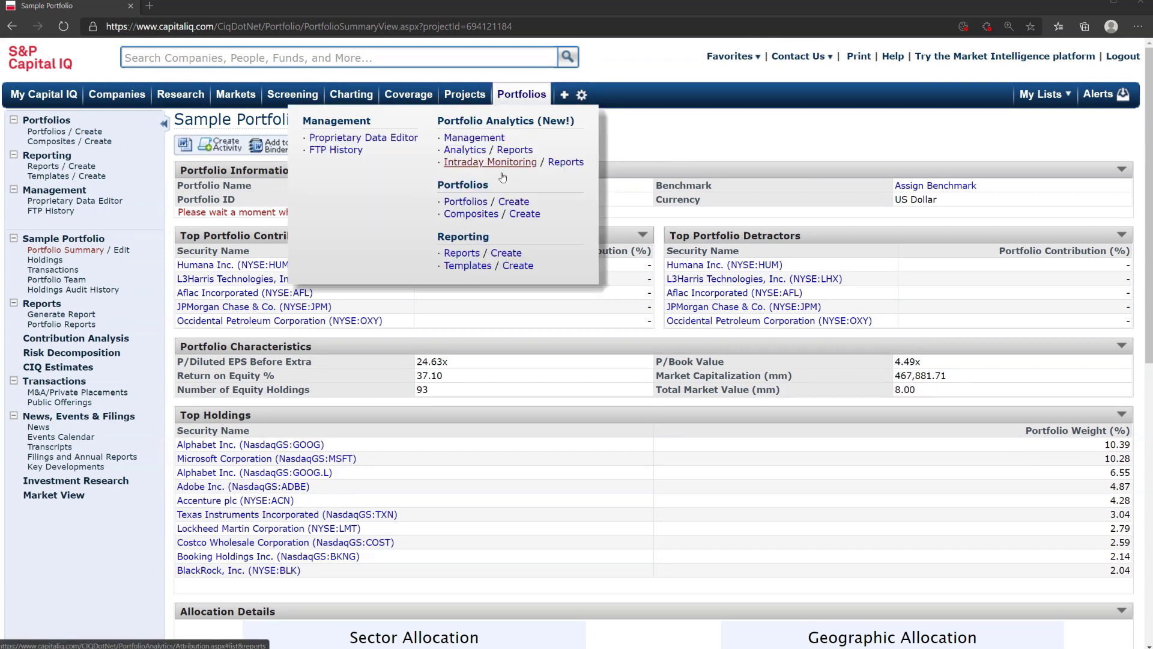
Step: Open Portfolio Reporting and read the overview of attribution, charting tools and report scheduling
click(476, 238)
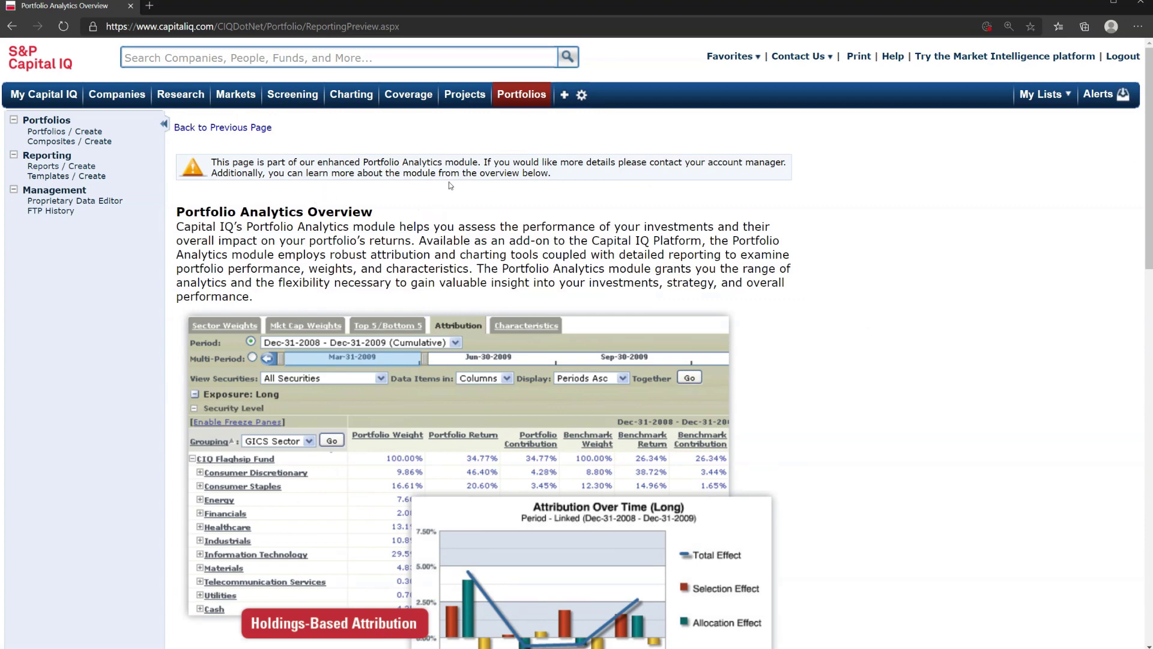
scroll(487, 275, down, 5)
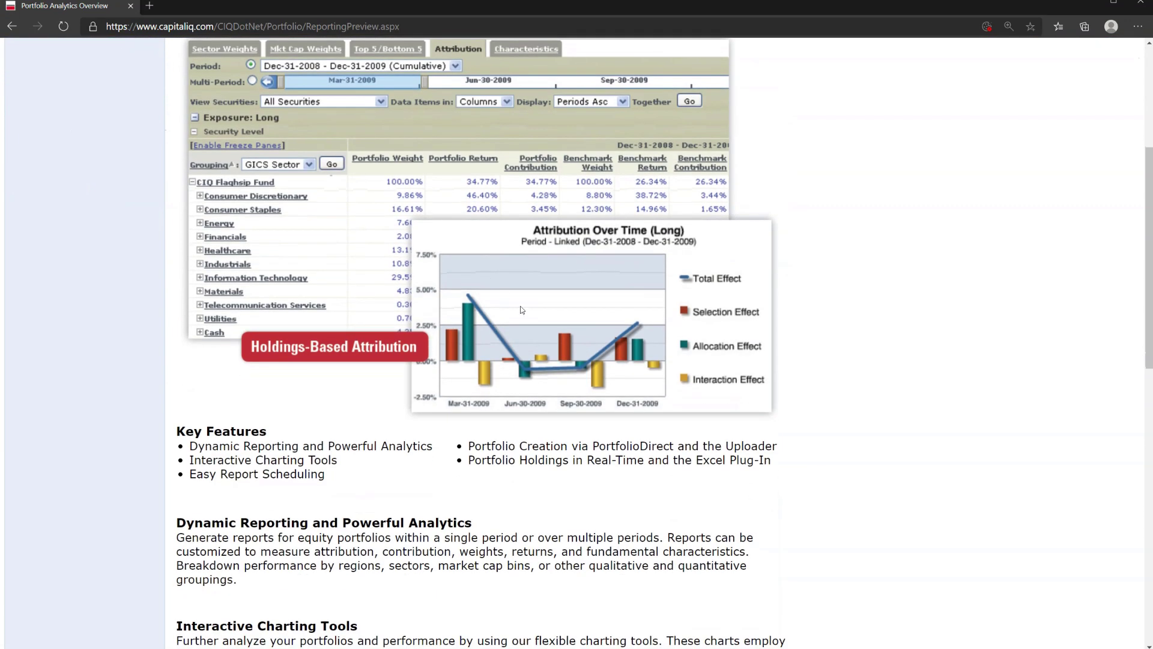
scroll(579, 397, down, 3)
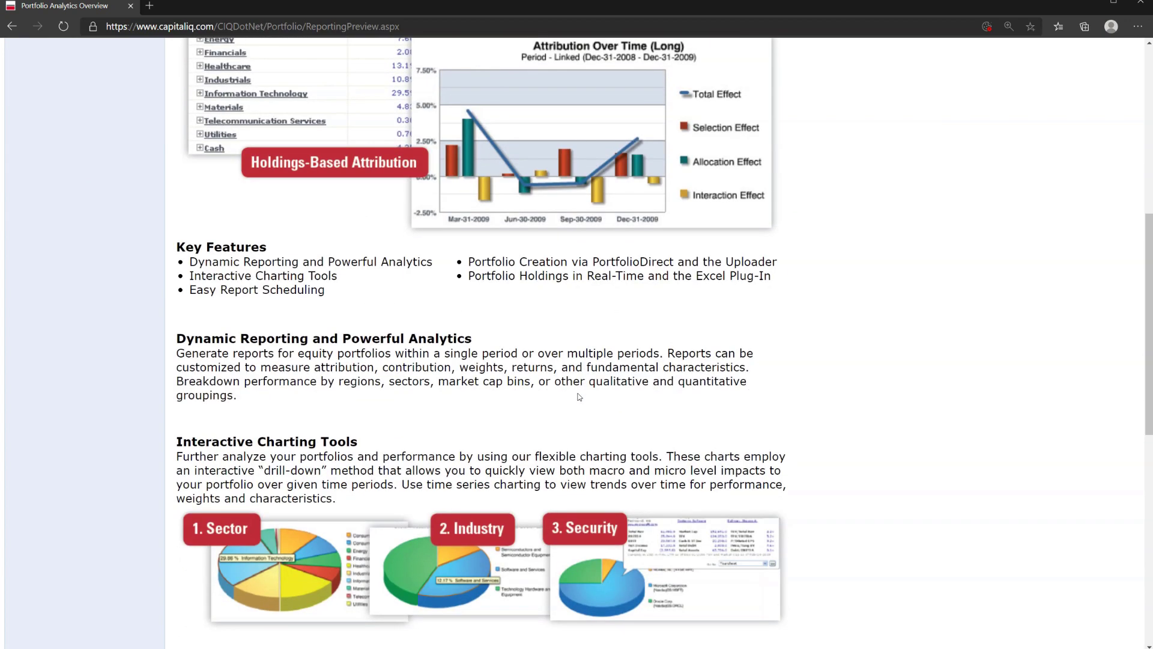
scroll(582, 382, down, 9)
scroll(580, 386, up, 15)
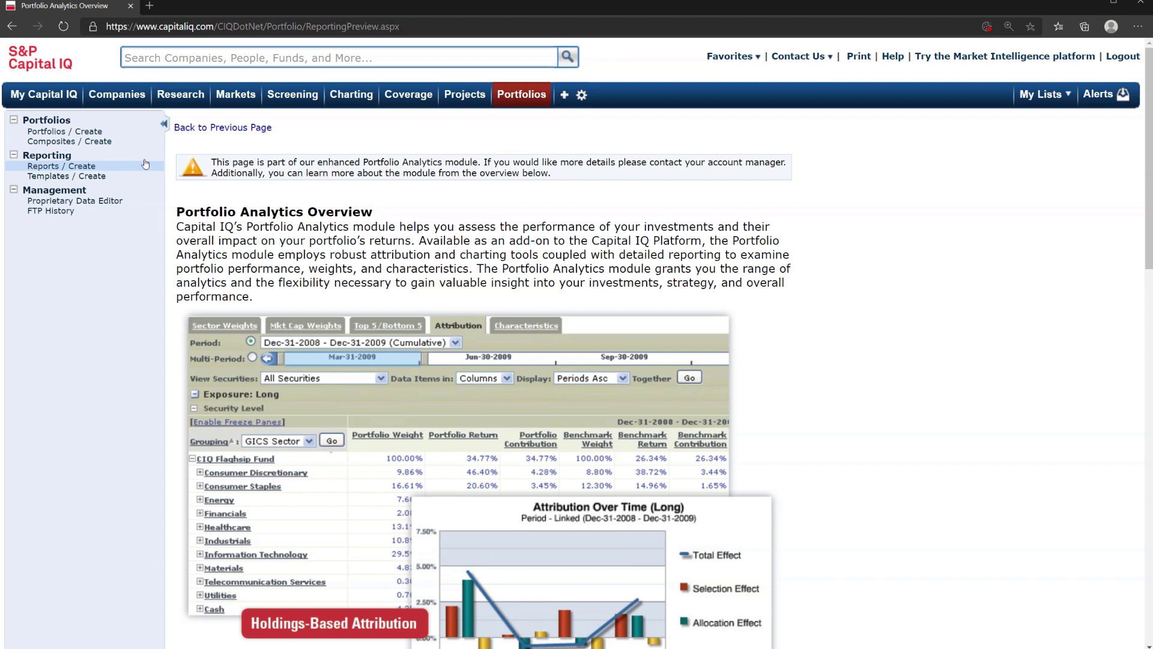
mouse_move(121, 104)
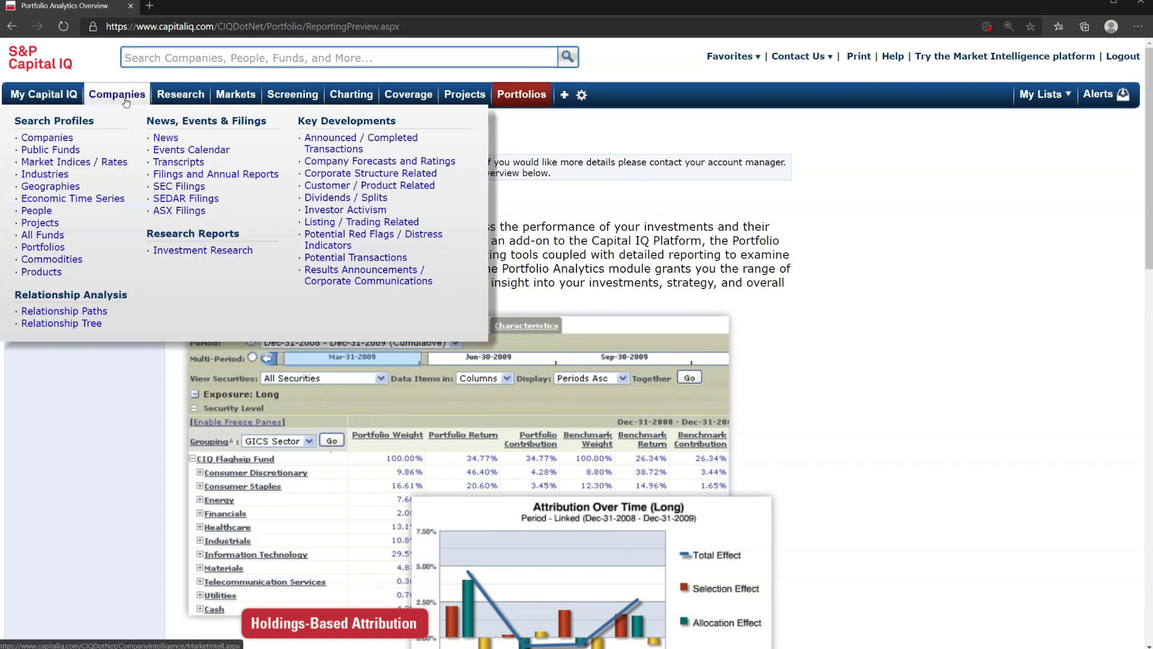
mouse_move(229, 94)
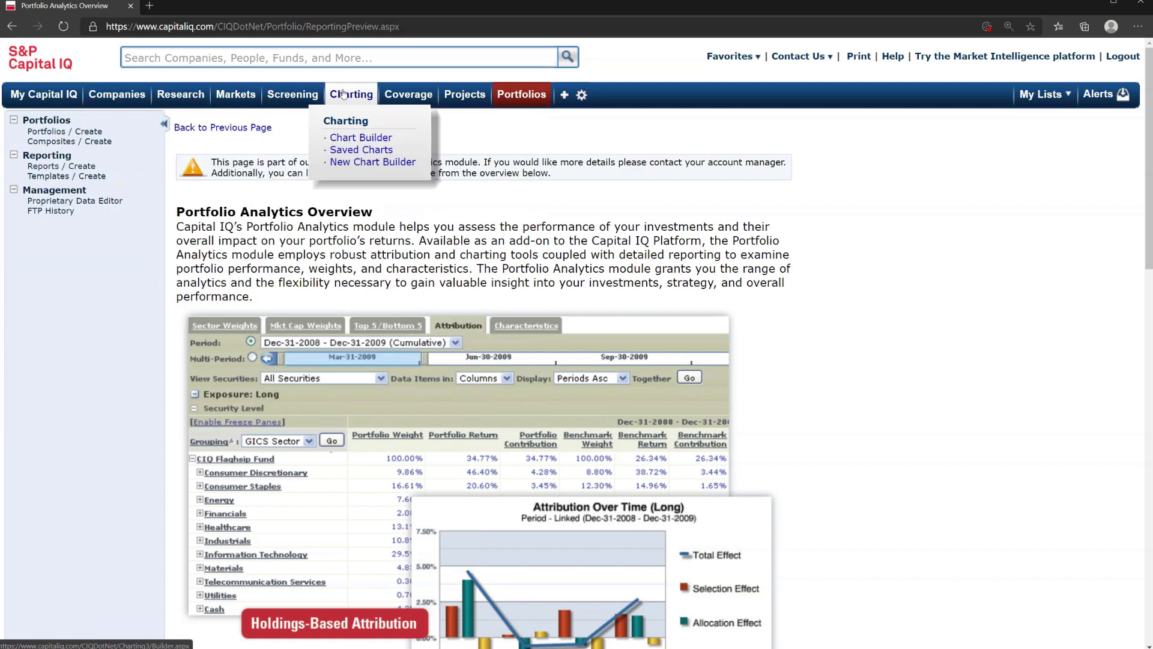
mouse_move(385, 97)
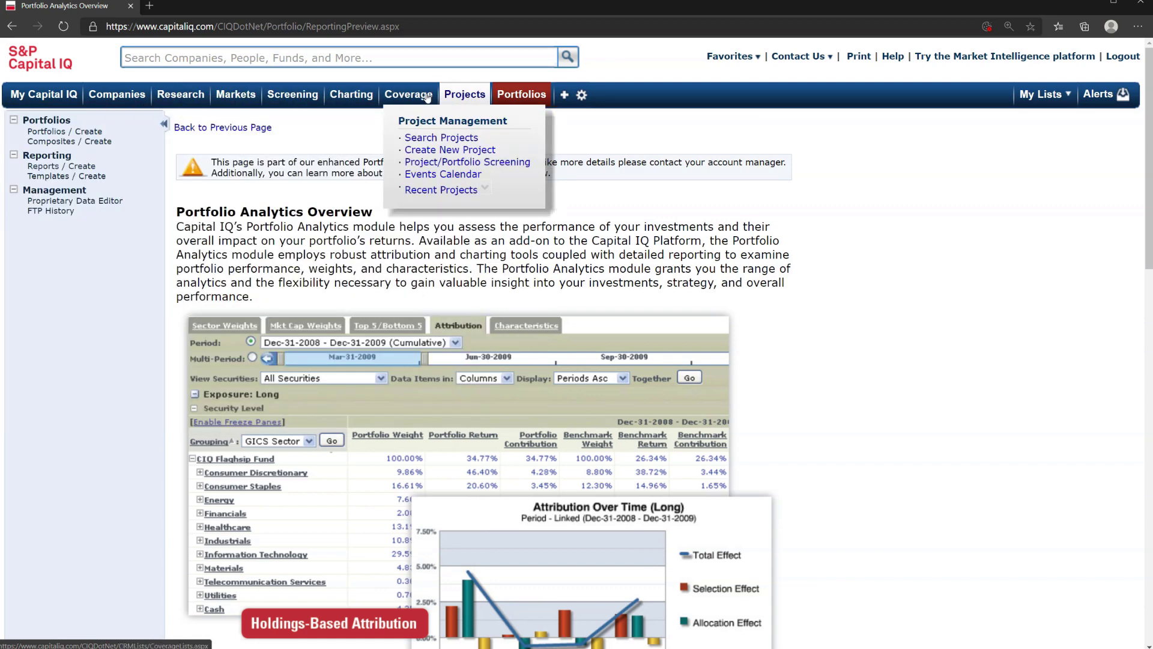
mouse_move(305, 101)
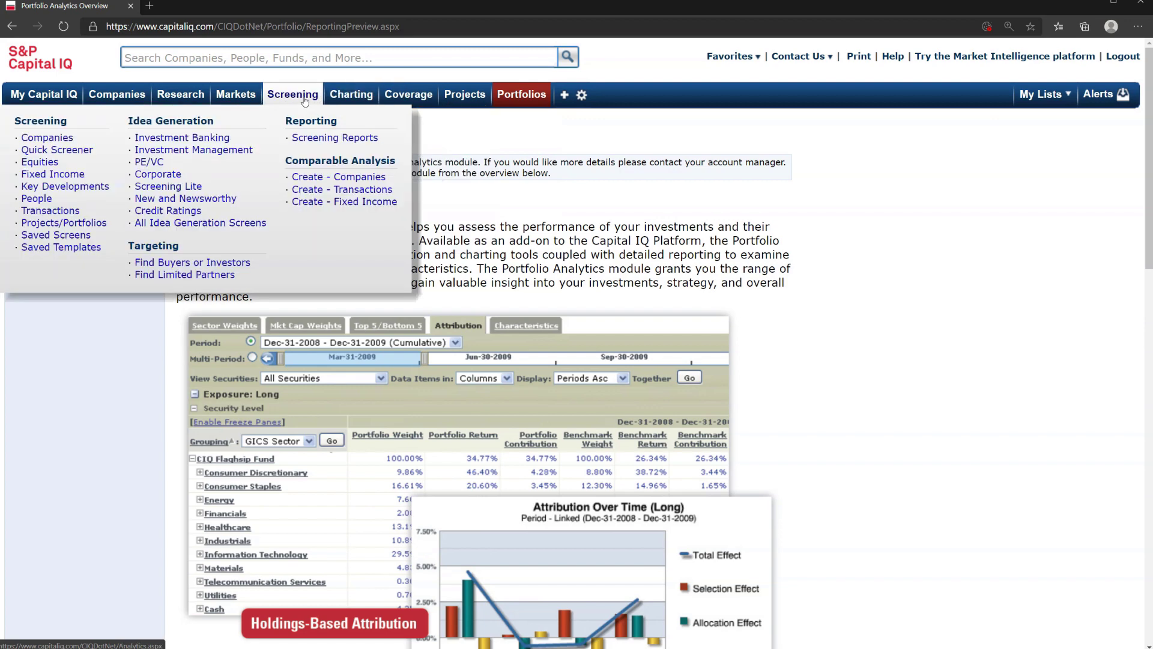